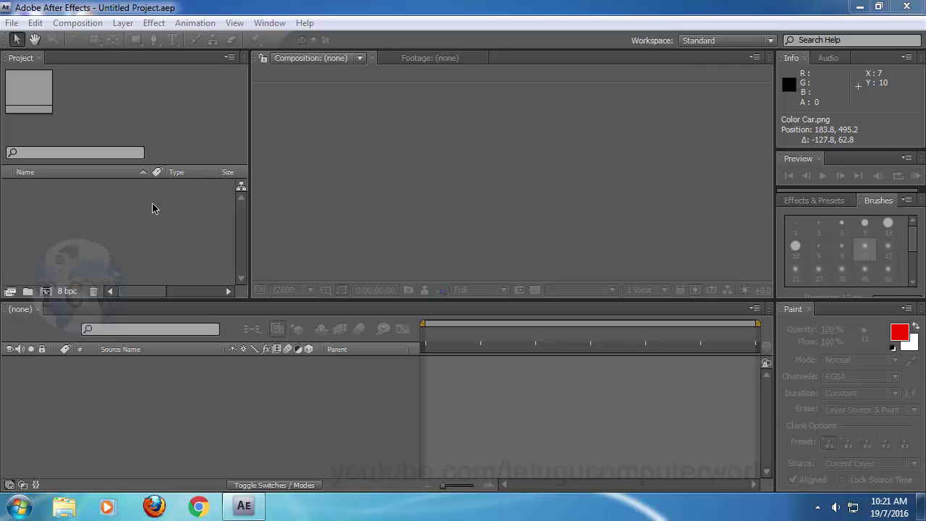
Create Comp 1, import Color Car.png, and place it scaled down at the frame's lower left.
{"action": "left_click", "coordinate": [46, 291]}
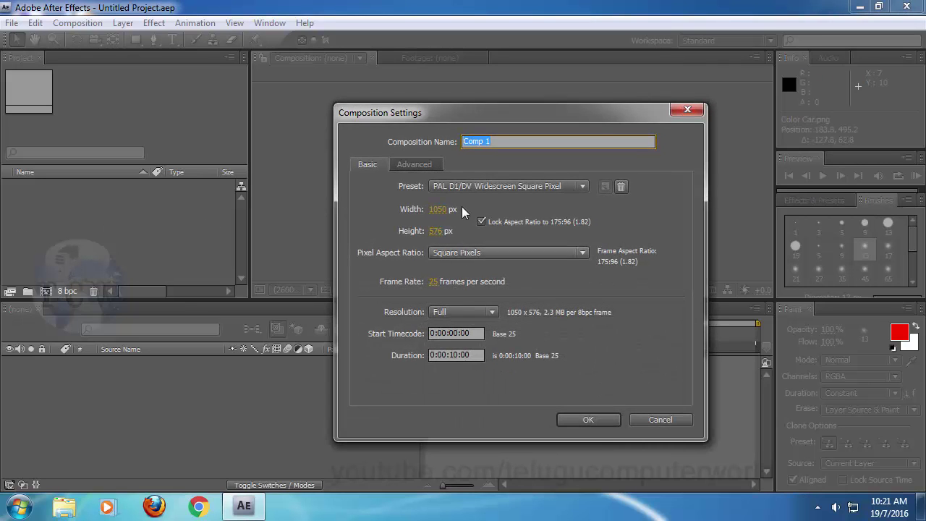
{"action": "left_click", "coordinate": [588, 421]}
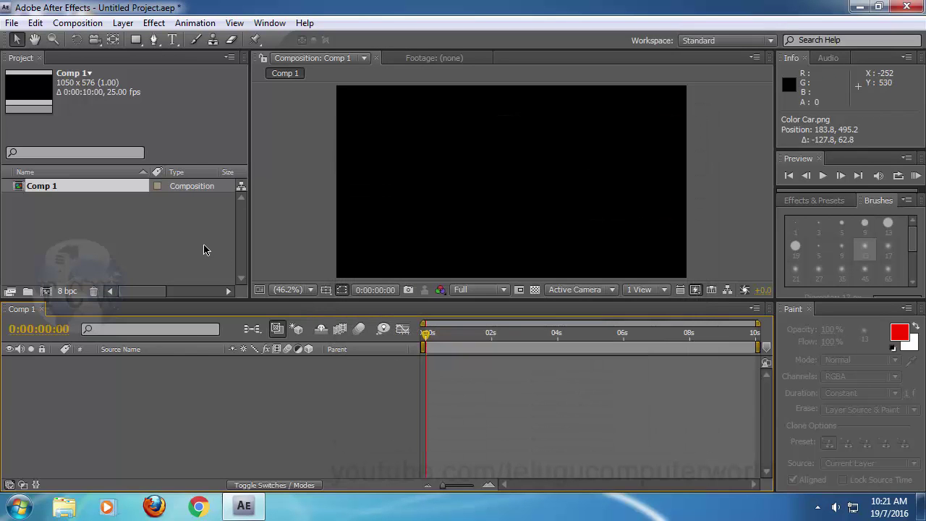
{"action": "right_click", "coordinate": [85, 226]}
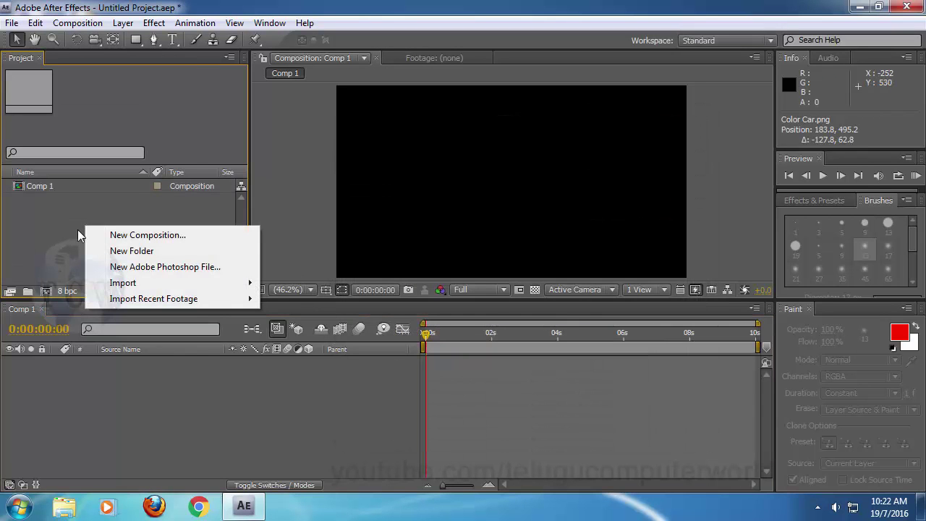
{"action": "double_click", "coordinate": [43, 225]}
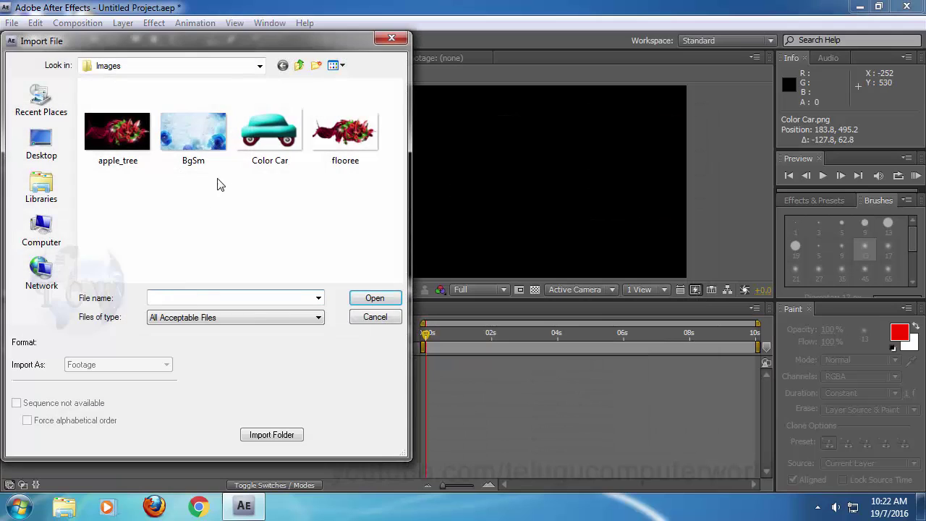
{"action": "left_click", "coordinate": [268, 128]}
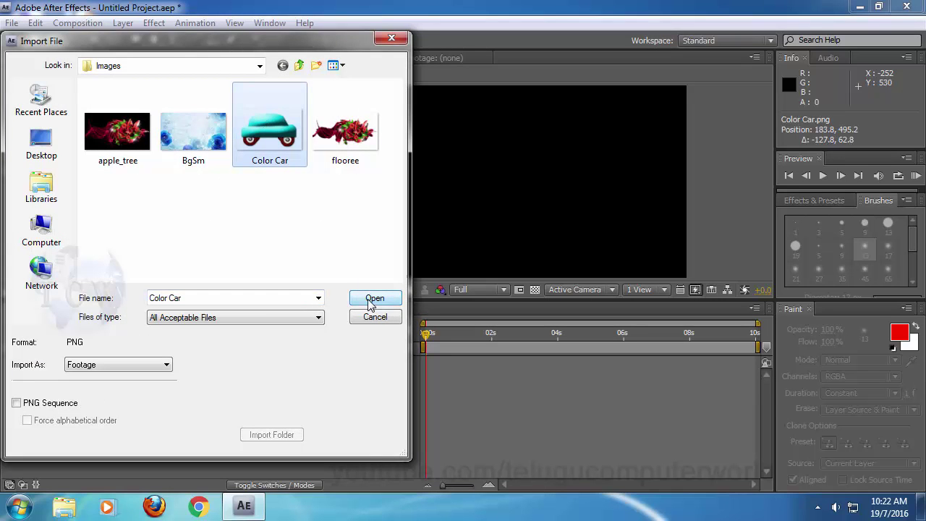
{"action": "left_click", "coordinate": [373, 298]}
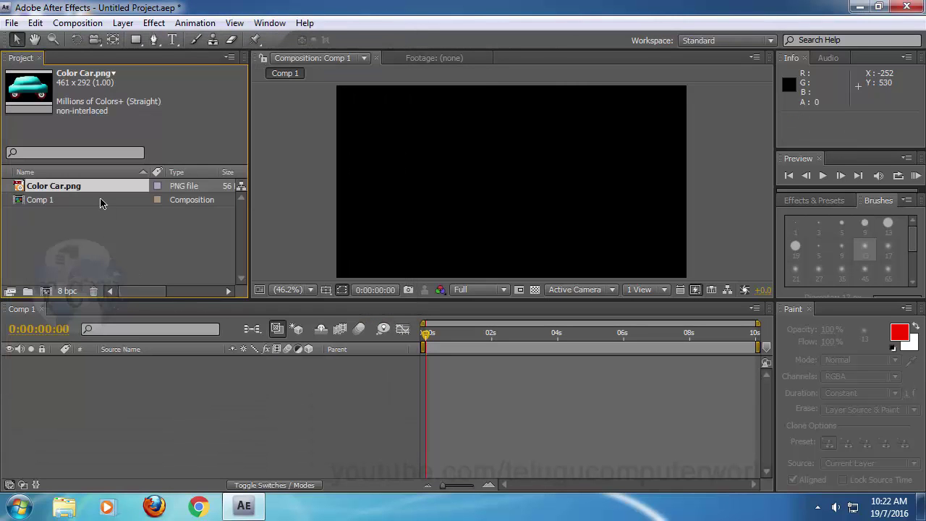
{"action": "left_click_drag", "start_coordinate": [61, 191], "coordinate": [518, 240]}
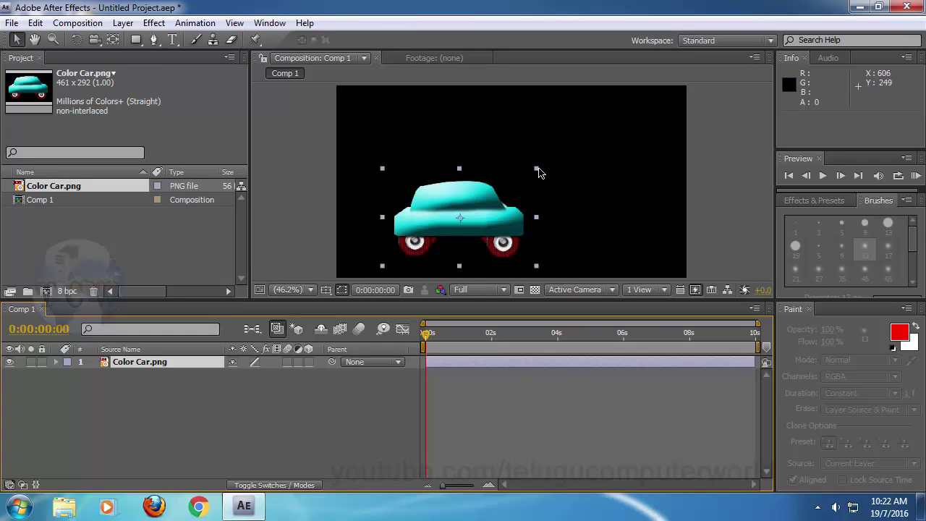
{"action": "left_click_drag", "start_coordinate": [537, 170], "coordinate": [424, 259]}
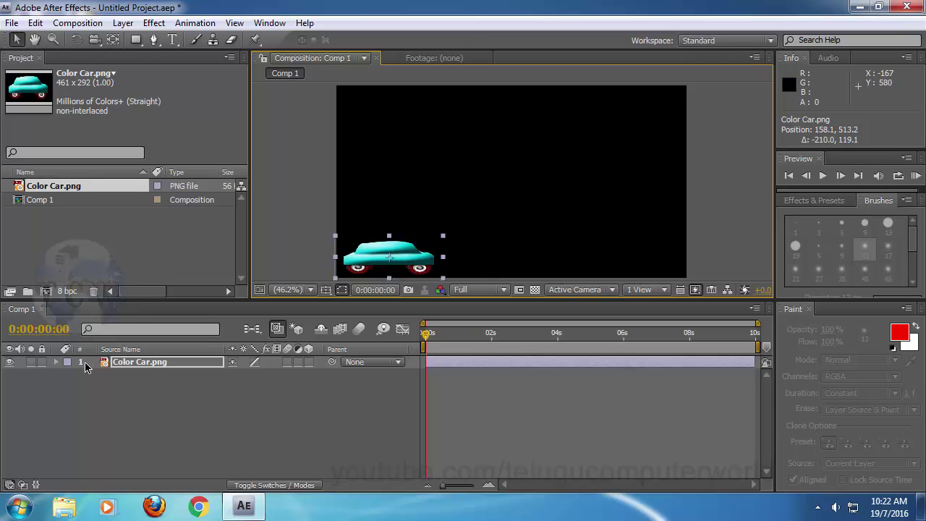
Expand the car layer's Transform properties and turn on Position keyframing at 0 seconds.
{"action": "left_click", "coordinate": [69, 377]}
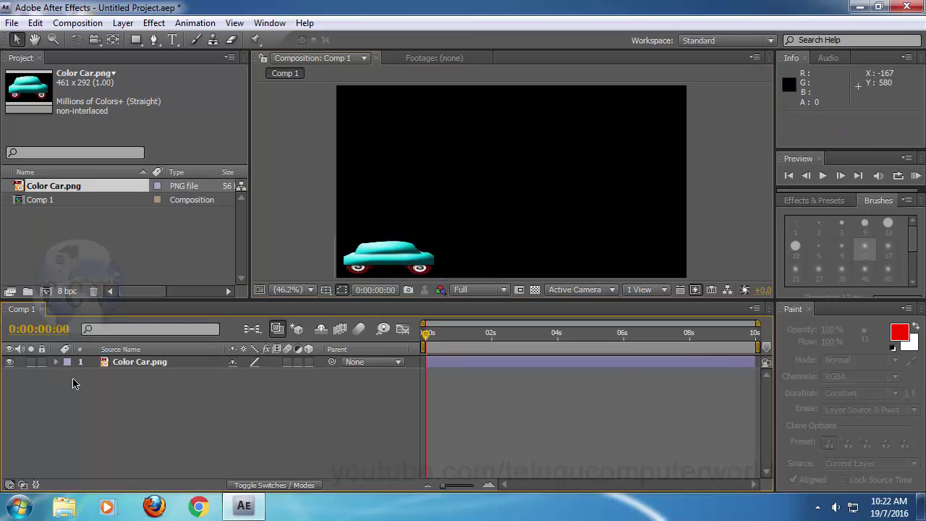
{"action": "left_click", "coordinate": [135, 360]}
{"action": "left_click", "coordinate": [145, 367]}
{"action": "left_click", "coordinate": [57, 362]}
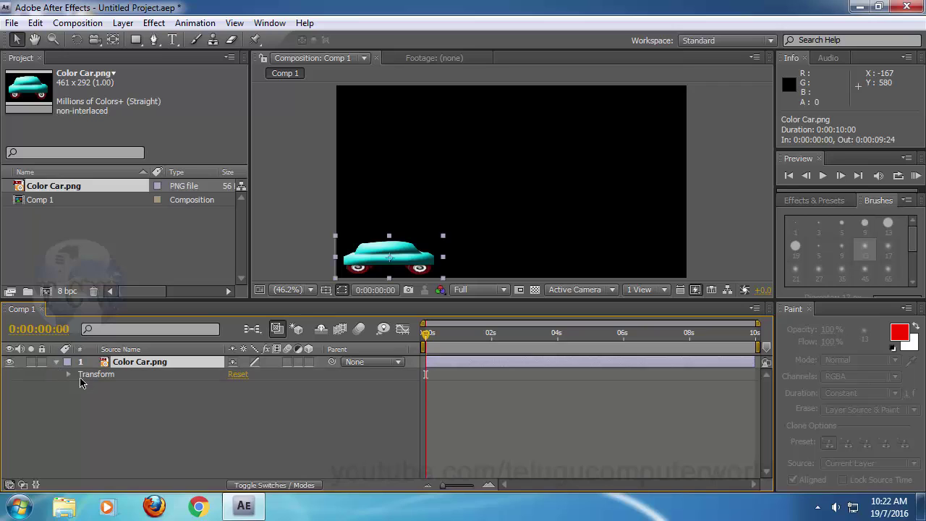
{"action": "left_click", "coordinate": [68, 374]}
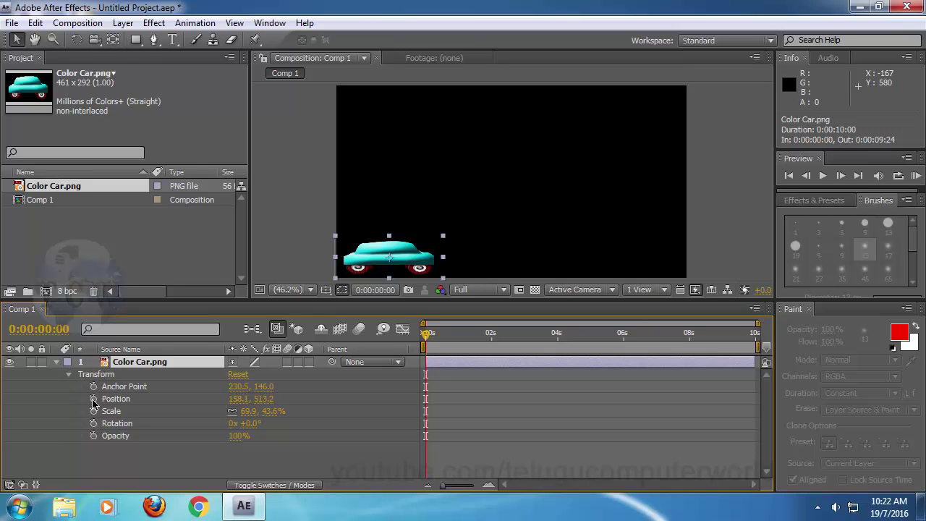
{"action": "left_click", "coordinate": [94, 399]}
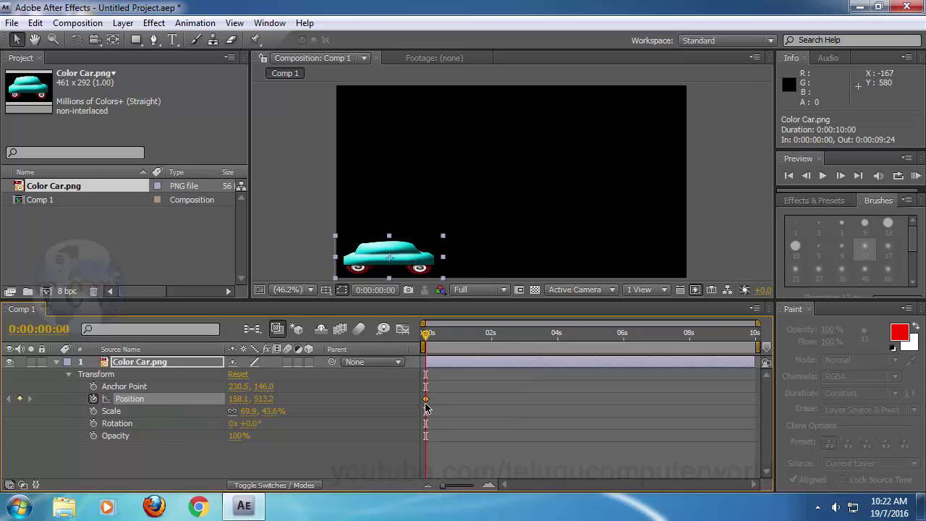
Move the car to new positions at 2, 4, 6 and 8 seconds, then preview from the start.
{"action": "left_click", "coordinate": [490, 335]}
{"action": "left_click_drag", "start_coordinate": [395, 243], "coordinate": [573, 137]}
{"action": "left_click", "coordinate": [555, 337]}
{"action": "left_click", "coordinate": [622, 336]}
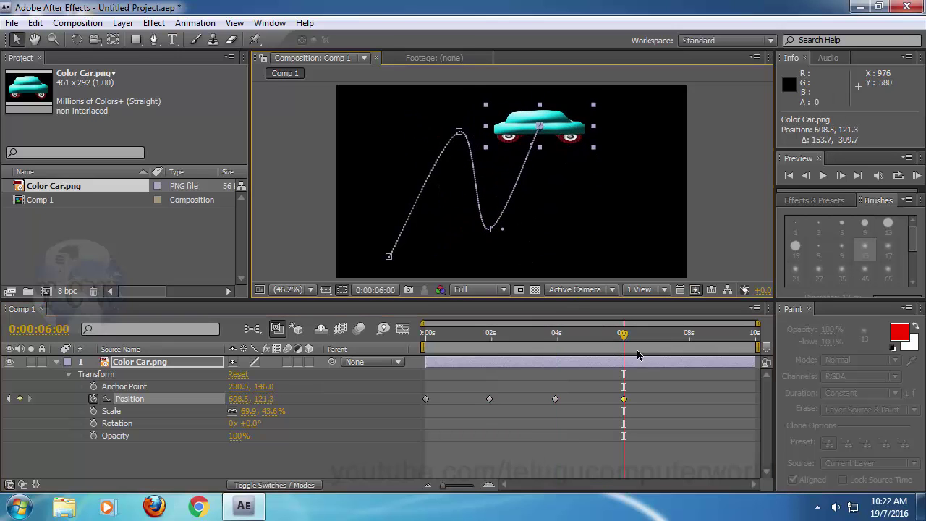
{"action": "left_click_drag", "start_coordinate": [623, 335], "coordinate": [690, 340]}
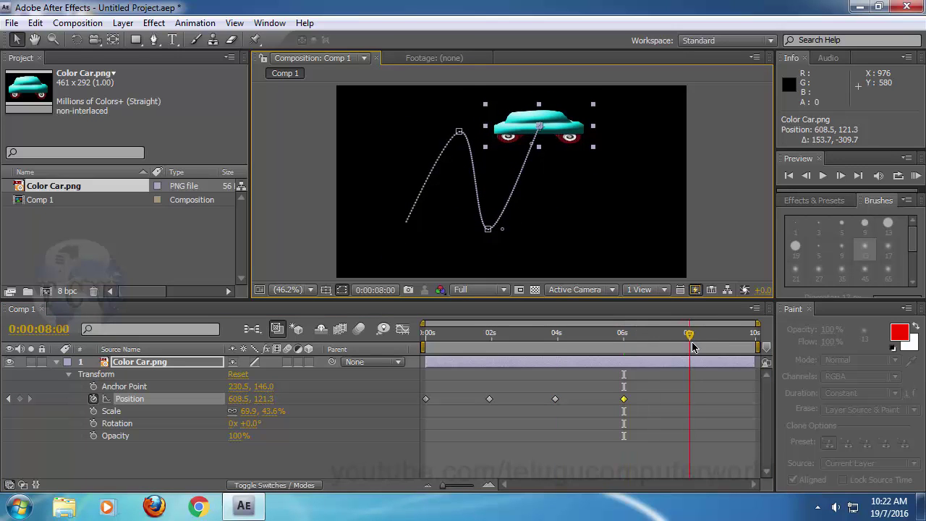
{"action": "left_click_drag", "start_coordinate": [539, 127], "coordinate": [624, 241]}
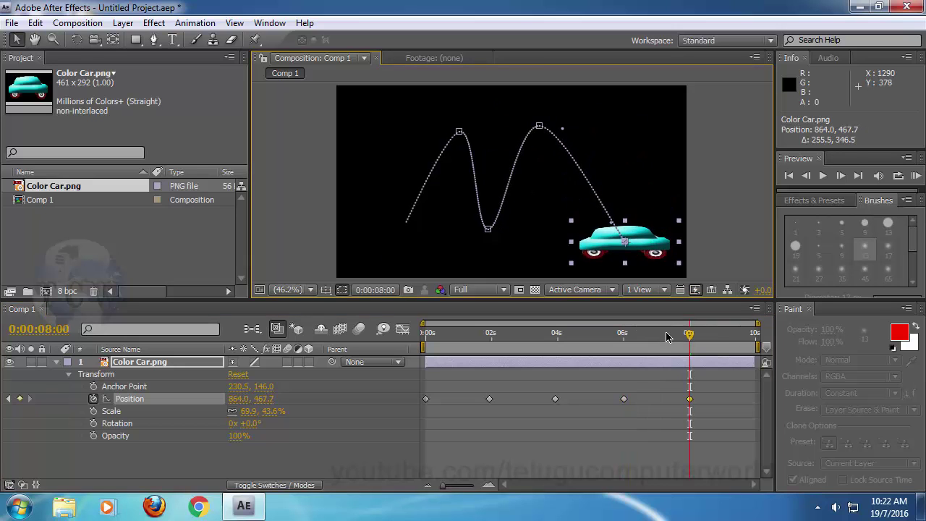
{"action": "key", "text": "Home"}
{"action": "key", "text": "space"}
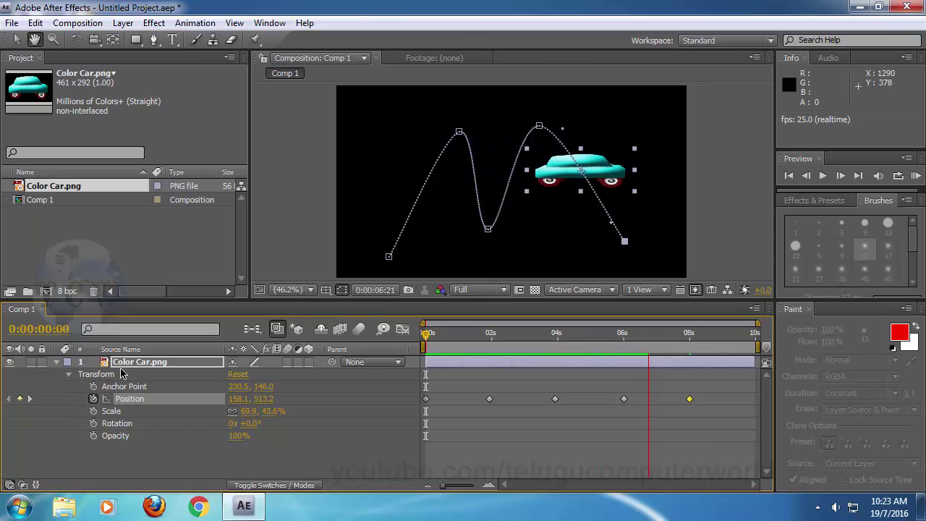
Stop the preview and scrub the current-time indicator back to 0:00:00:00.
{"action": "key", "text": "space"}
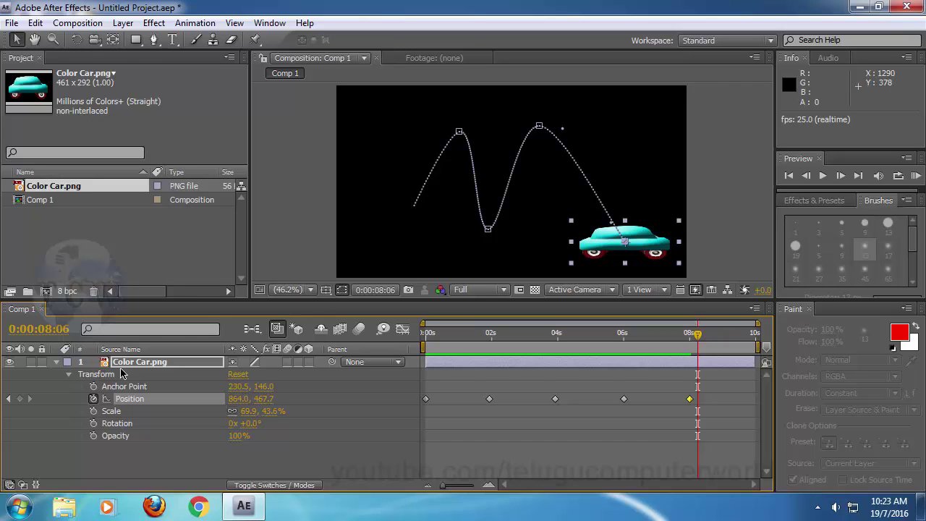
{"action": "left_click_drag", "start_coordinate": [573, 339], "coordinate": [442, 360]}
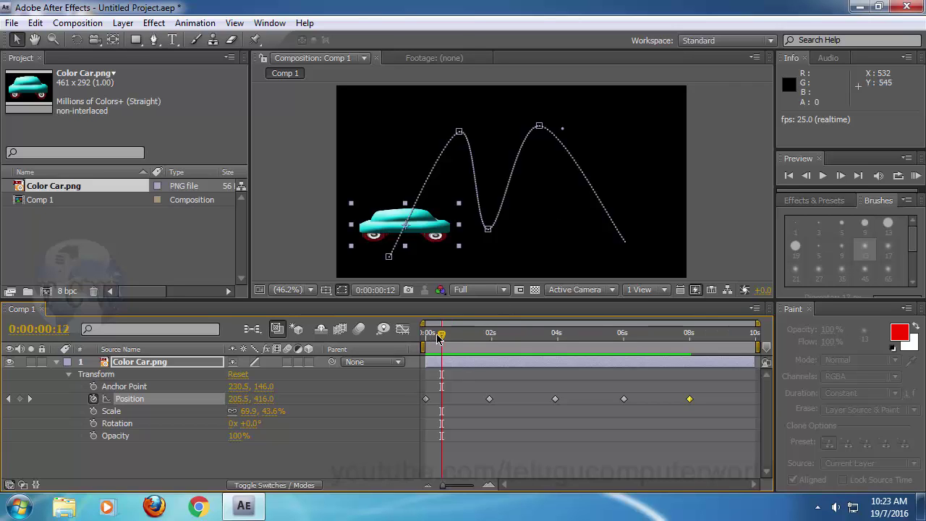
{"action": "left_click_drag", "start_coordinate": [443, 335], "coordinate": [319, 345]}
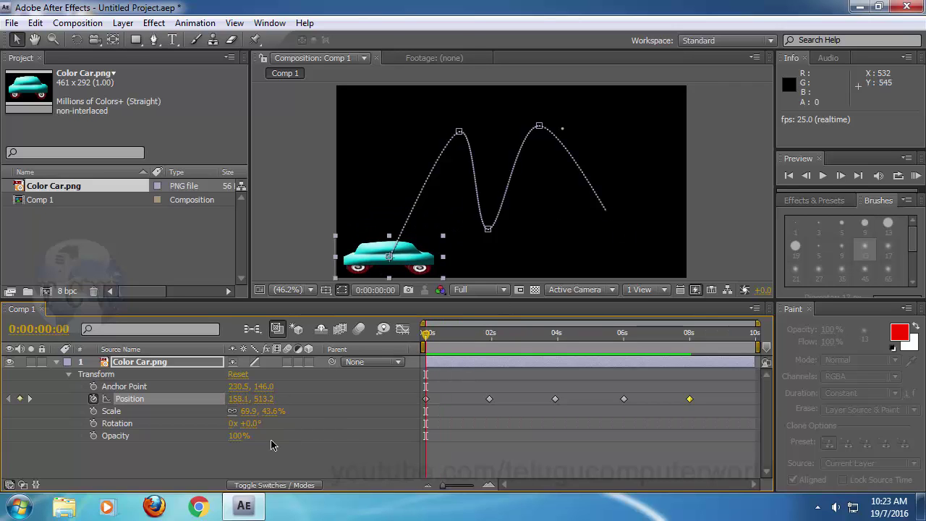
Delete all five Position keyframes and open the Motion Sketch panel from the Window menu.
{"action": "left_click", "coordinate": [93, 401]}
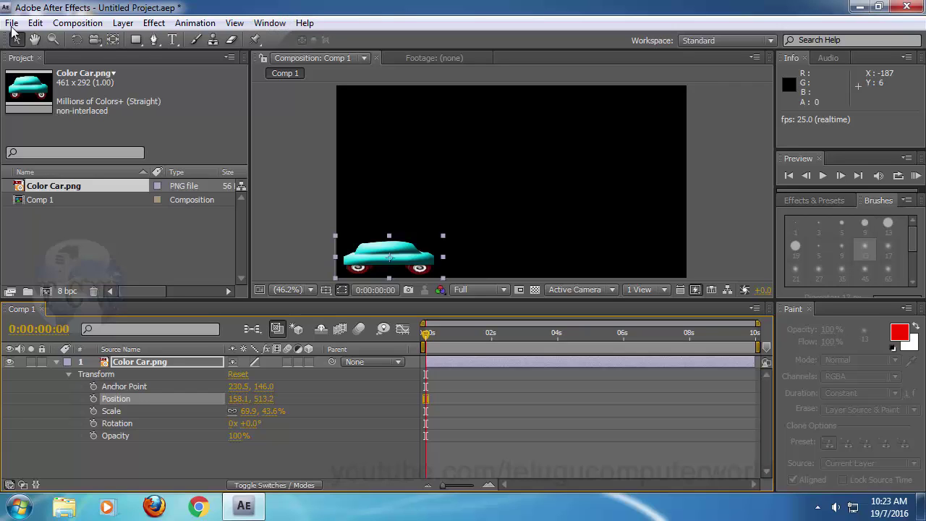
{"action": "left_click", "coordinate": [271, 23]}
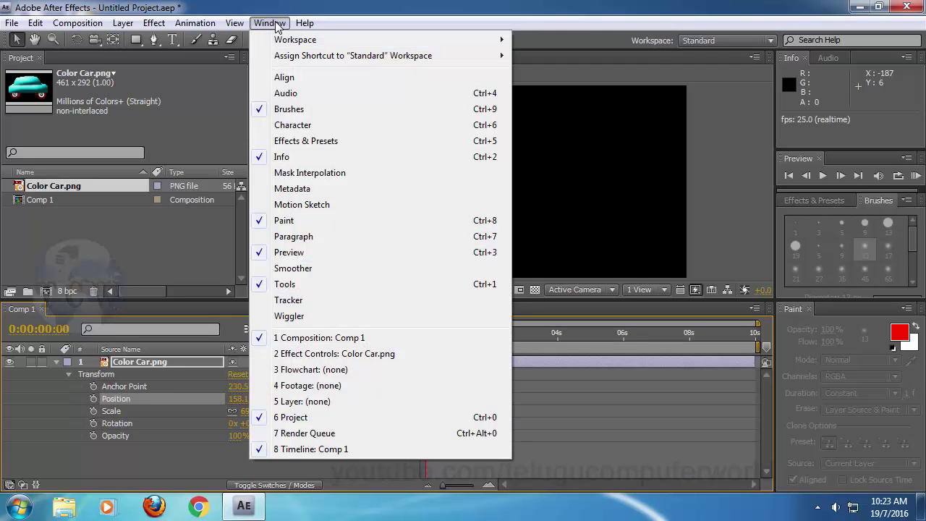
{"action": "left_click", "coordinate": [292, 206]}
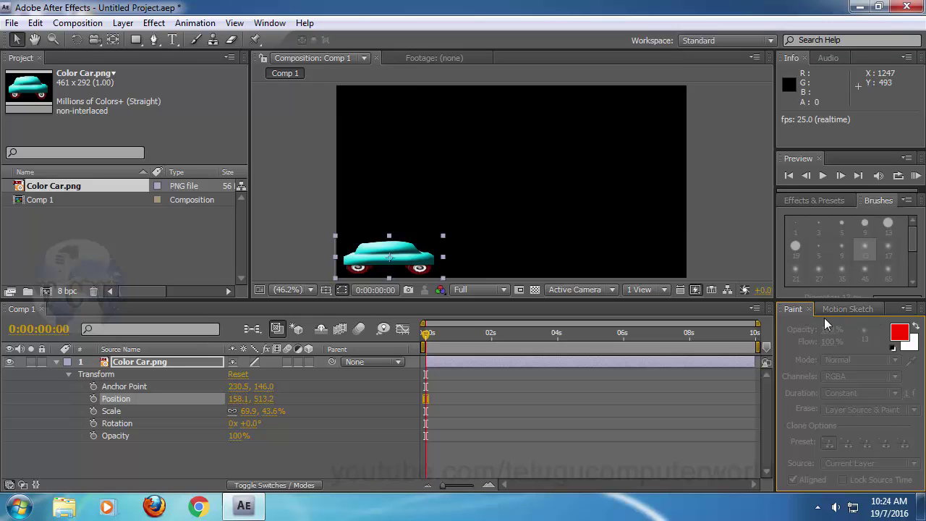
Reopen Motion Sketch from the Window menu, showing capture speed 100% and smoothing 1.
{"action": "left_click", "coordinate": [269, 23]}
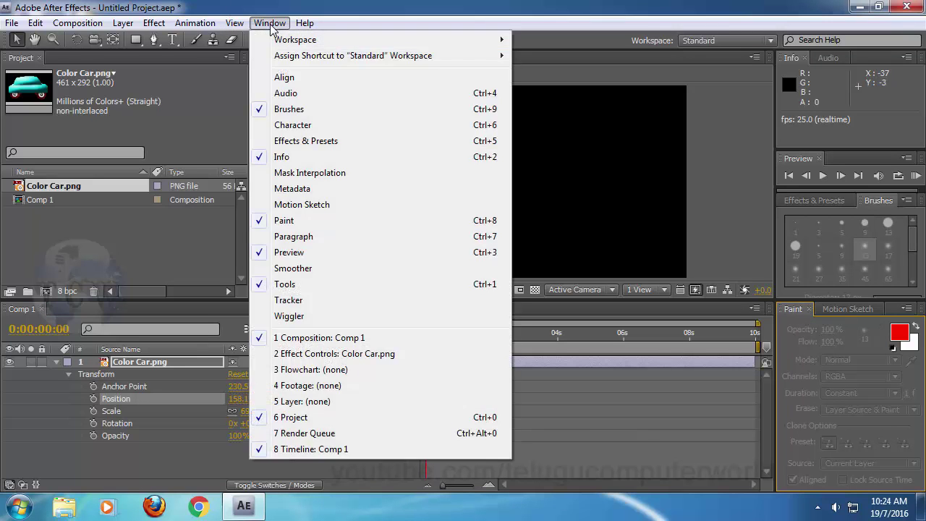
{"action": "left_click", "coordinate": [297, 205]}
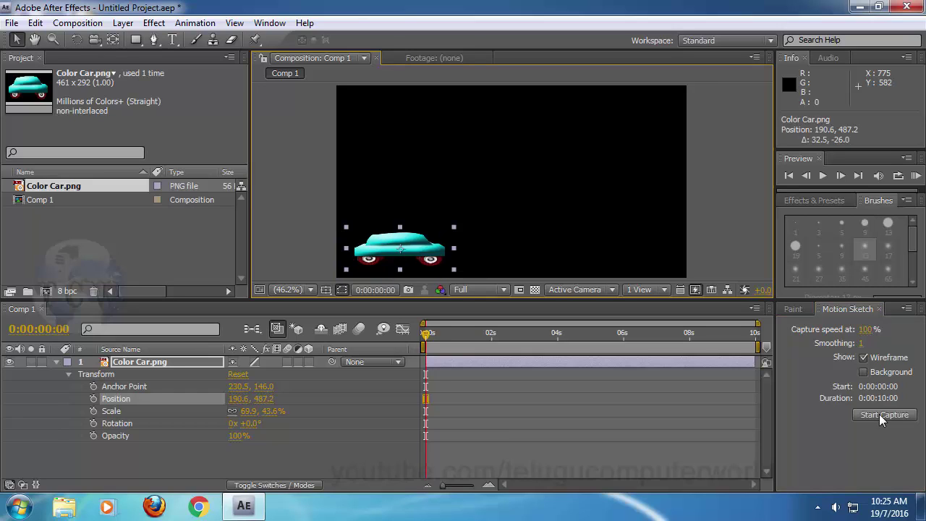
Capture a winding, looping hand-drawn path for the car with Motion Sketch and preview it.
{"action": "left_click", "coordinate": [880, 414]}
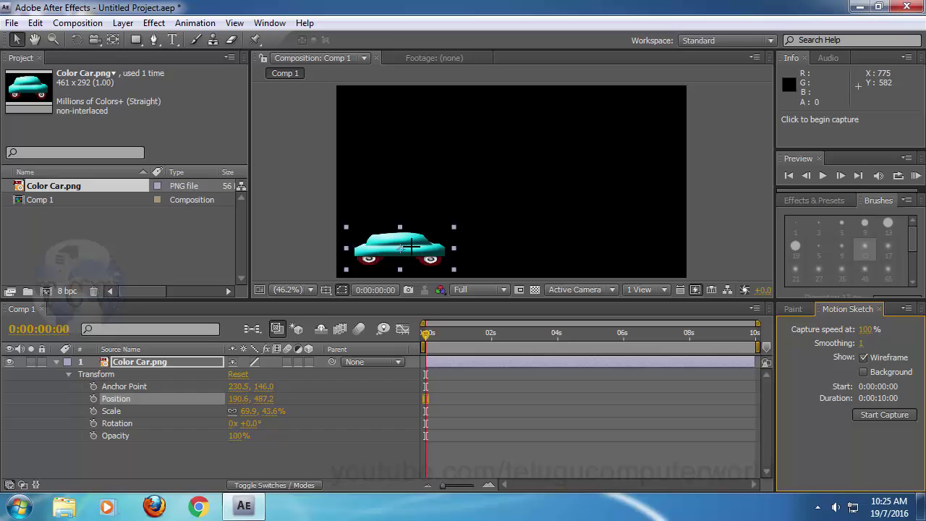
{"action": "mouse_move", "coordinate": [410, 247]}
{"action": "left_mouse_down"}
{"action": "mouse_move", "coordinate": [399, 244]}
{"action": "mouse_move", "coordinate": [393, 212]}
{"action": "mouse_move", "coordinate": [407, 164]}
{"action": "mouse_move", "coordinate": [456, 182]}
{"action": "mouse_move", "coordinate": [475, 228]}
{"action": "mouse_move", "coordinate": [499, 152]}
{"action": "mouse_move", "coordinate": [554, 129]}
{"action": "mouse_move", "coordinate": [579, 189]}
{"action": "mouse_move", "coordinate": [535, 166]}
{"action": "mouse_move", "coordinate": [583, 158]}
{"action": "mouse_move", "coordinate": [598, 217]}
{"action": "mouse_move", "coordinate": [635, 244]}
{"action": "left_mouse_up"}
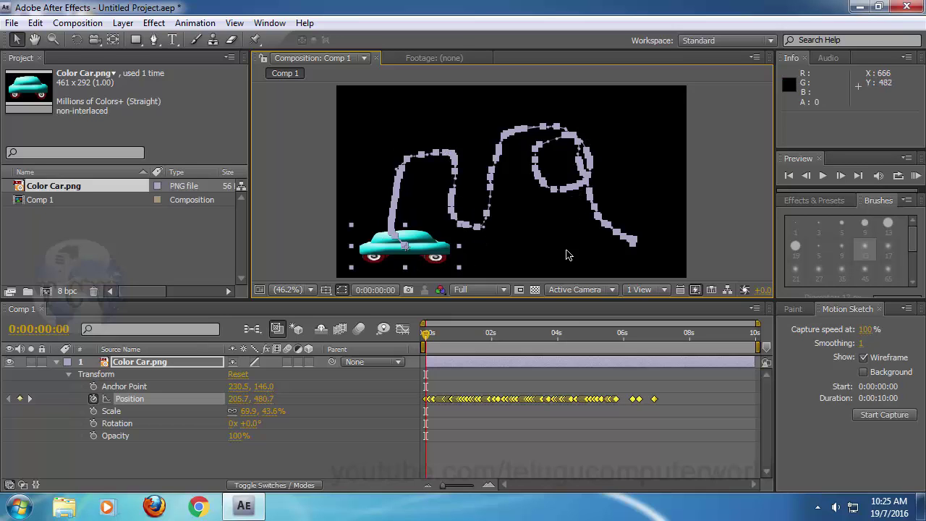
{"action": "left_click", "coordinate": [500, 351]}
{"action": "key", "text": "space"}
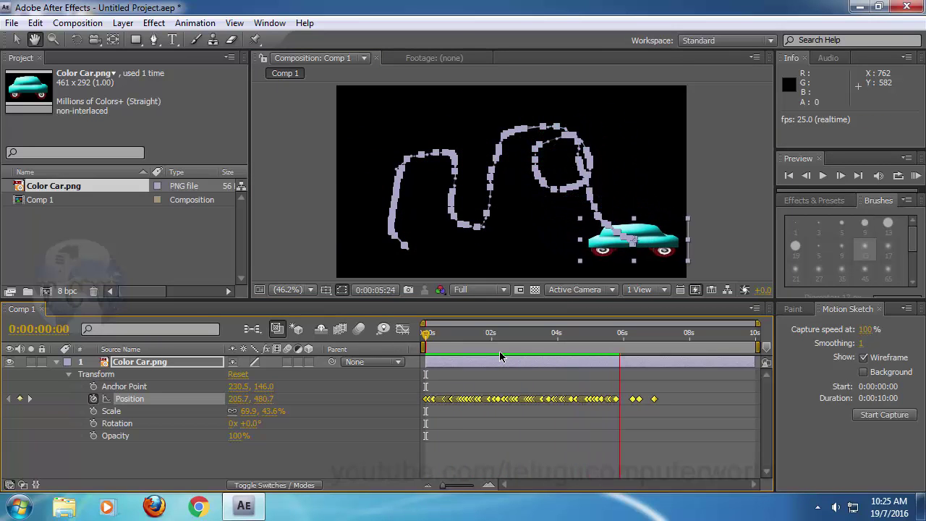
{"action": "key", "text": "space"}
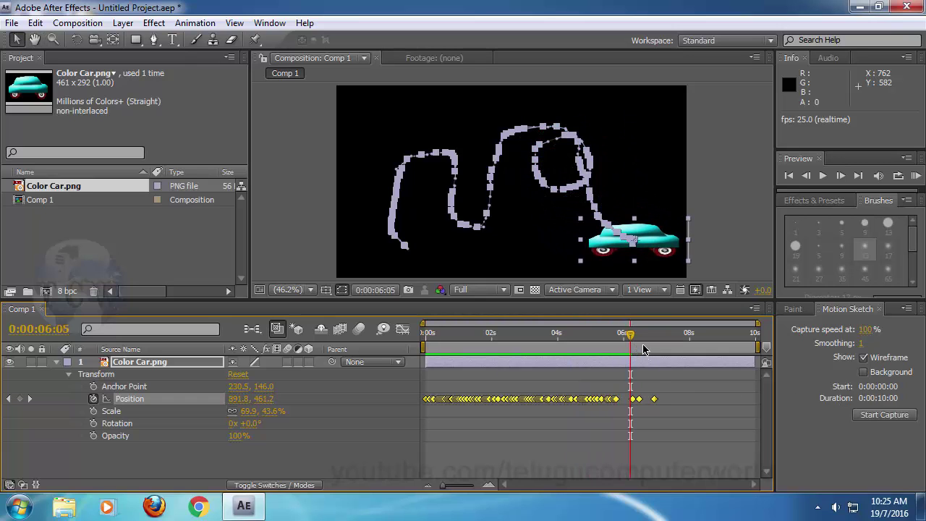
{"action": "key", "text": "space"}
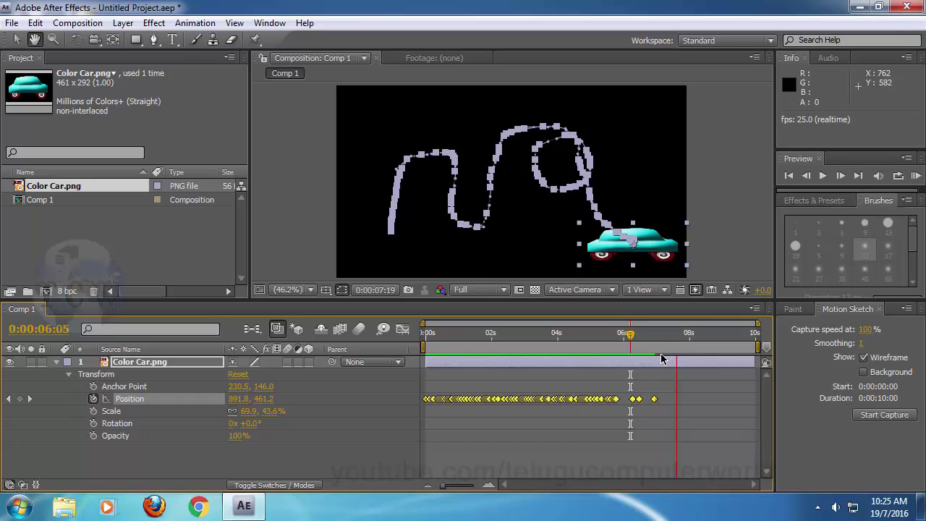
{"action": "key", "text": "space"}
{"action": "key", "text": "Home"}
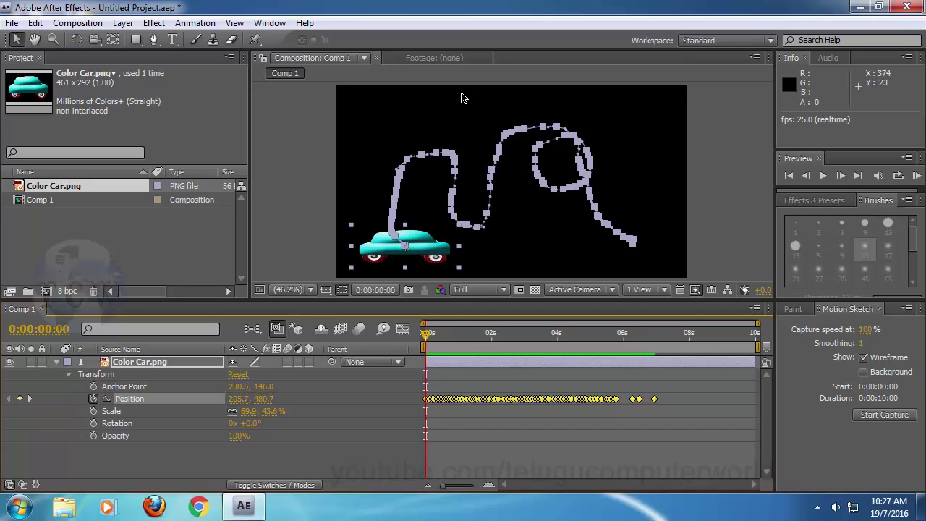
Open the Smoother panel and set its Tolerance to 50.
{"action": "left_click", "coordinate": [274, 24]}
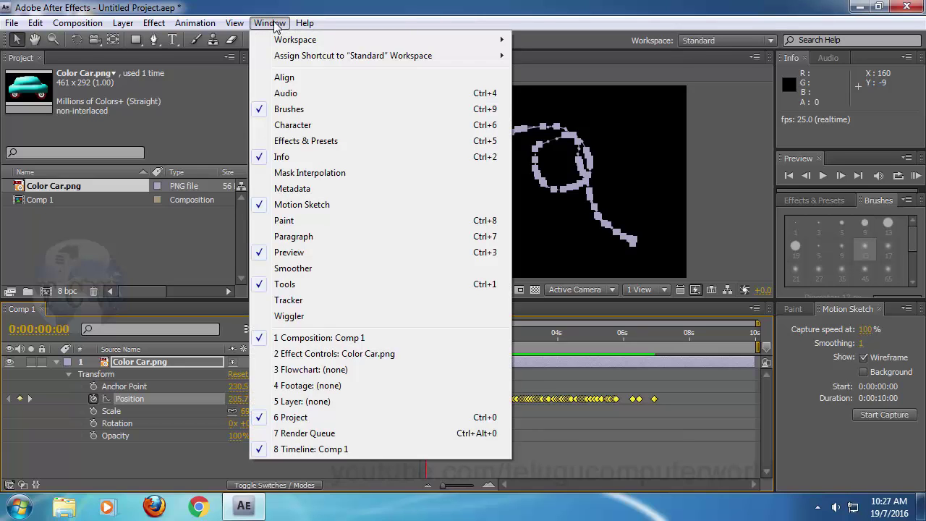
{"action": "left_click", "coordinate": [293, 269]}
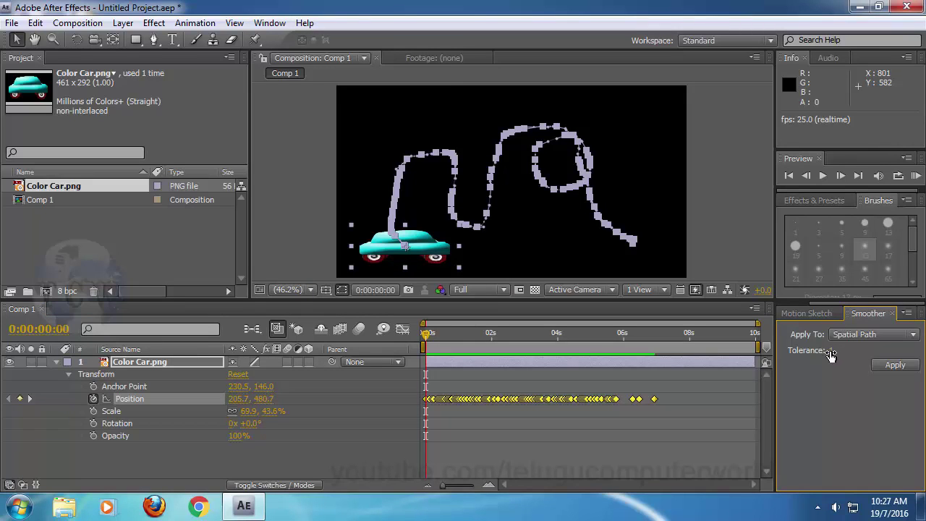
{"action": "left_click_drag", "start_coordinate": [831, 354], "coordinate": [879, 352]}
{"action": "left_click", "coordinate": [833, 351]}
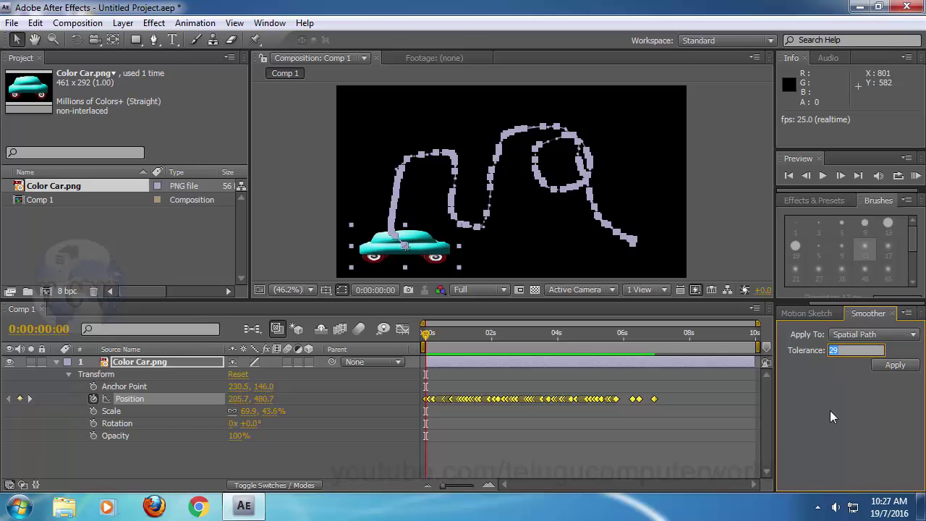
{"action": "type", "text": "50"}
{"action": "key", "text": "Return"}
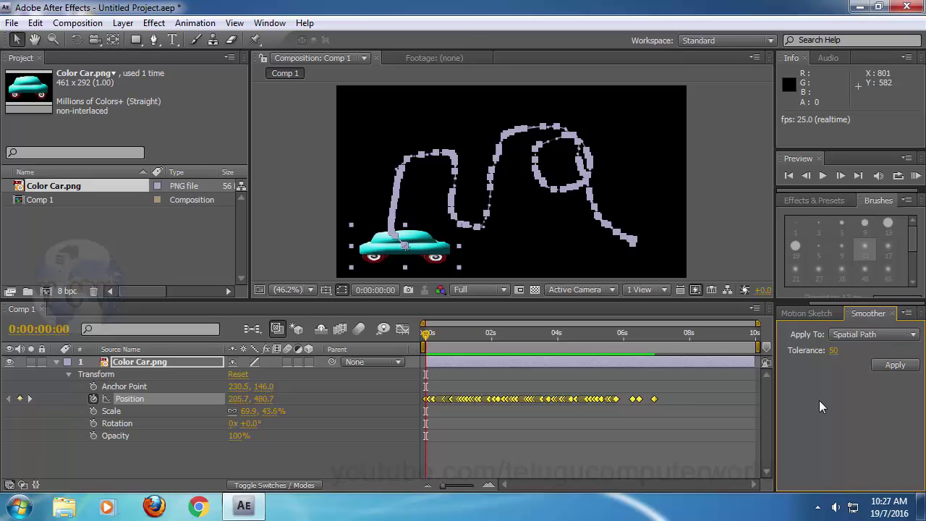
Apply the Smoother to the sketched path, undo it, then apply it again.
{"action": "left_click", "coordinate": [896, 366]}
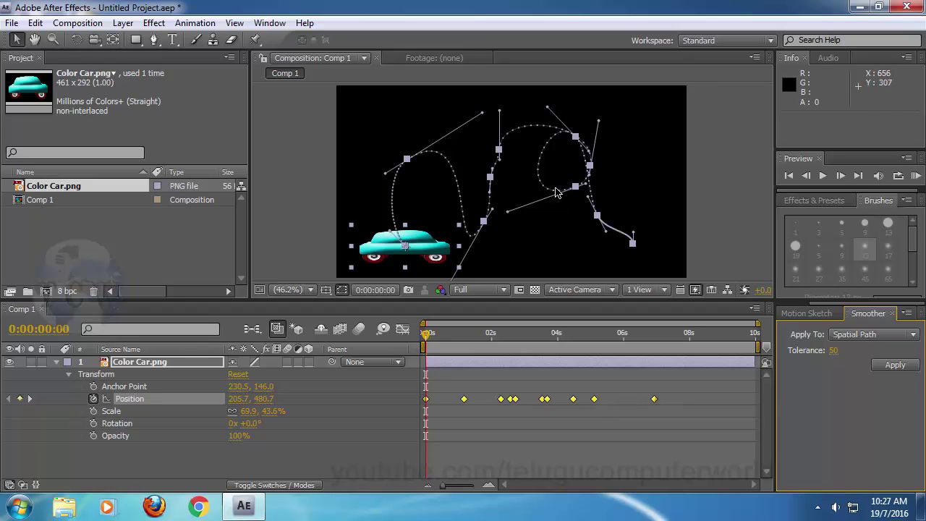
{"action": "key", "text": "ctrl+z"}
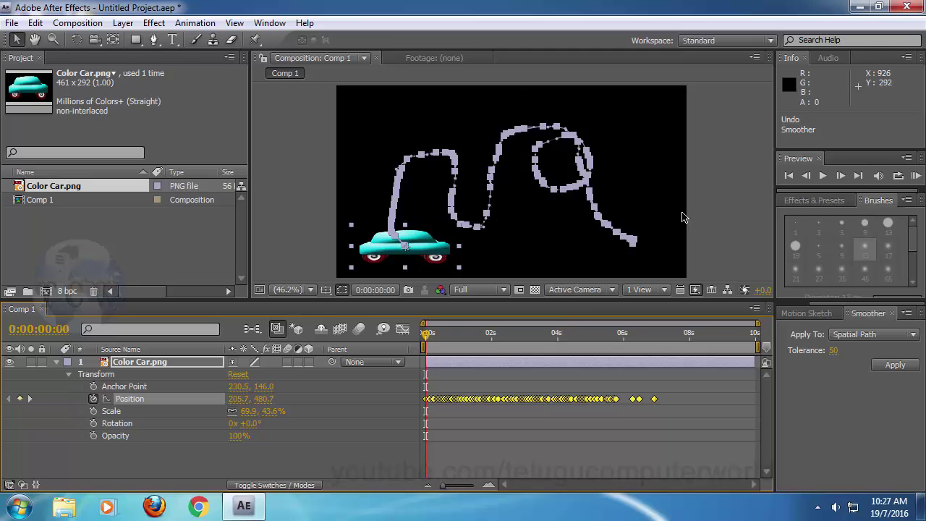
{"action": "left_click", "coordinate": [895, 366]}
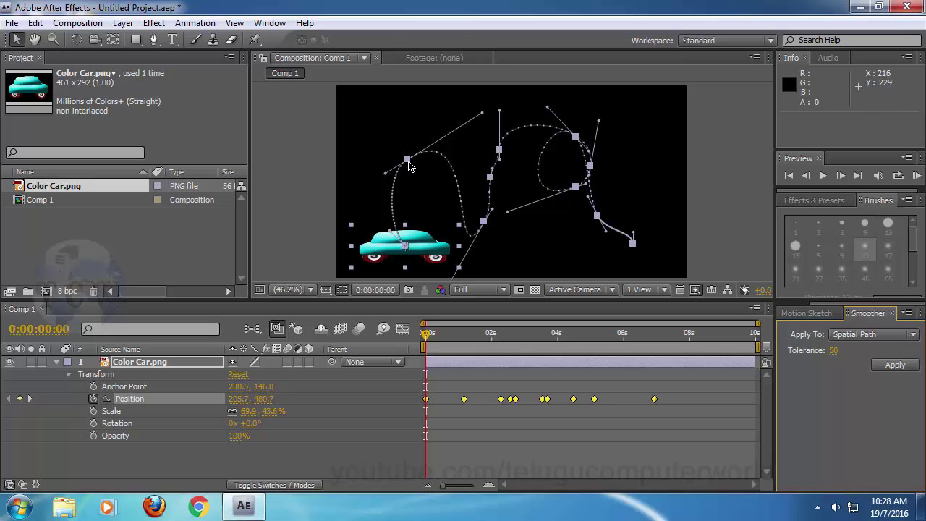
Deselect the keyframes, pull the path's first bend up-left and a lower point down-right.
{"action": "left_click_drag", "start_coordinate": [410, 166], "coordinate": [408, 165]}
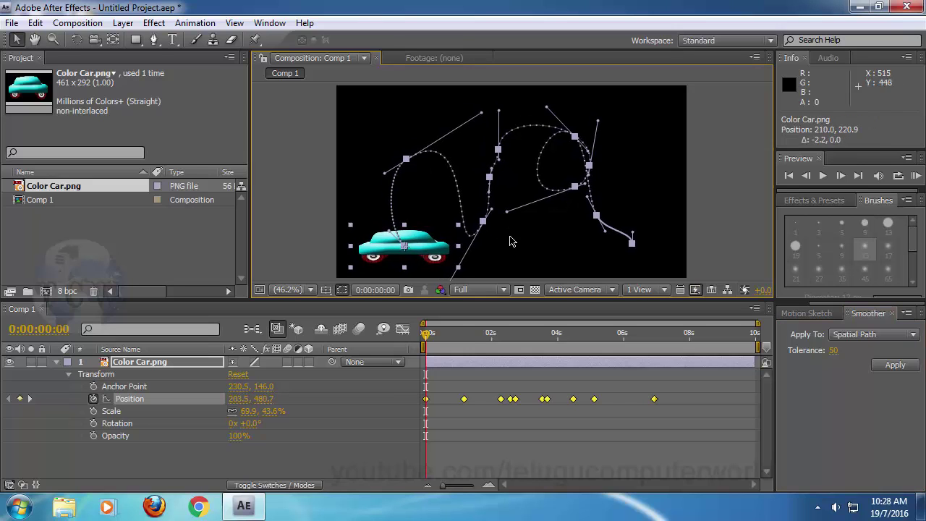
{"action": "left_click", "coordinate": [514, 241]}
{"action": "left_click", "coordinate": [417, 261]}
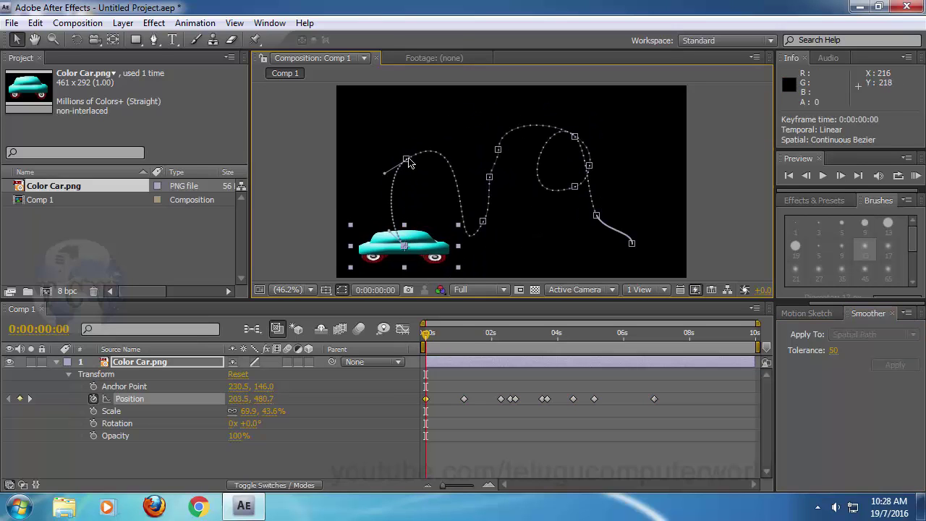
{"action": "left_click_drag", "start_coordinate": [405, 160], "coordinate": [375, 145]}
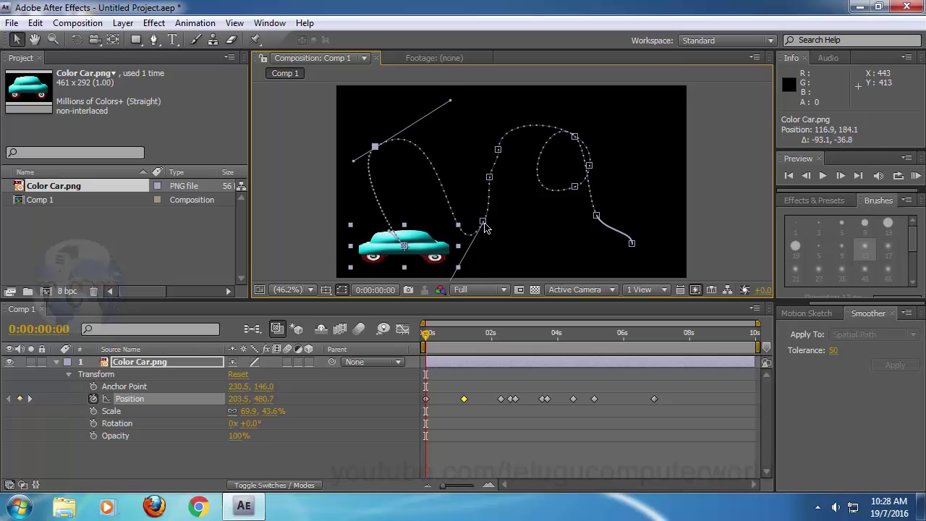
{"action": "left_click_drag", "start_coordinate": [483, 222], "coordinate": [528, 241]}
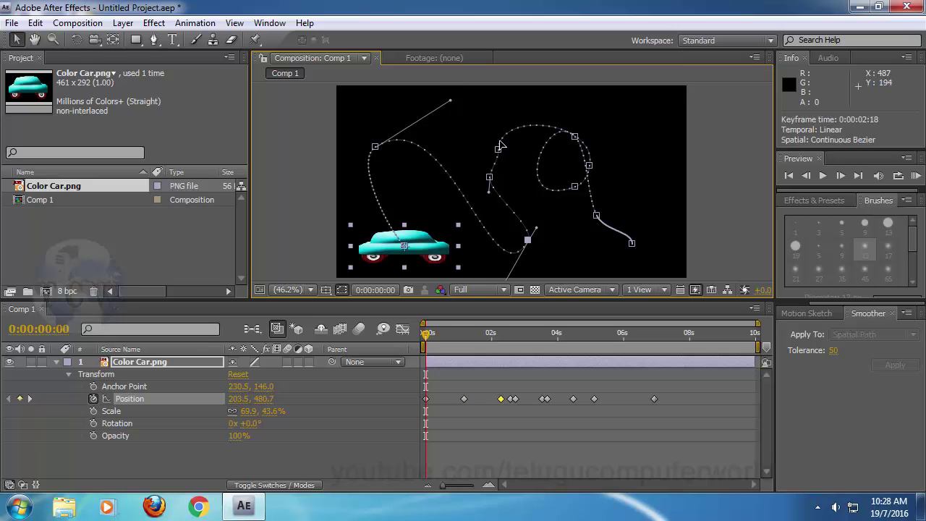
Raise a middle point, lift the right end, and reposition the loop's points.
{"action": "left_click_drag", "start_coordinate": [498, 149], "coordinate": [488, 112]}
{"action": "left_click_drag", "start_coordinate": [575, 137], "coordinate": [555, 144]}
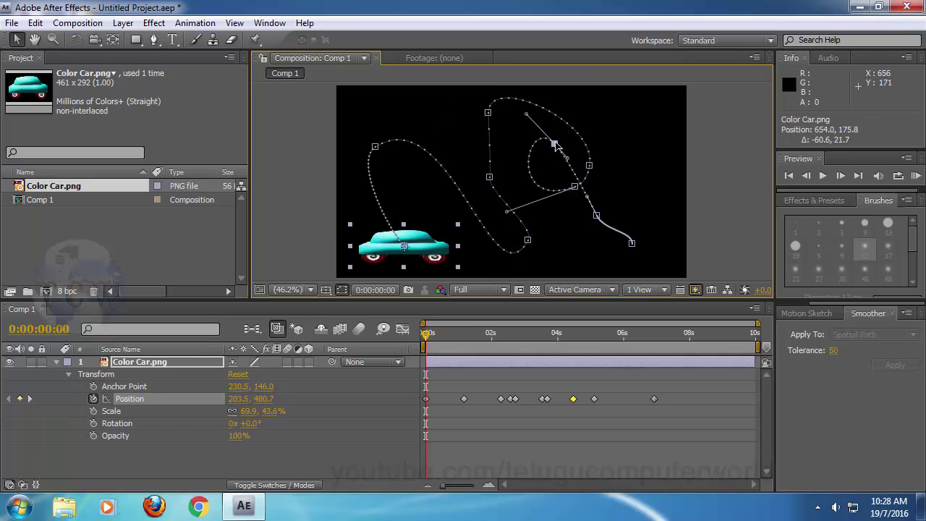
{"action": "left_click_drag", "start_coordinate": [598, 219], "coordinate": [636, 142]}
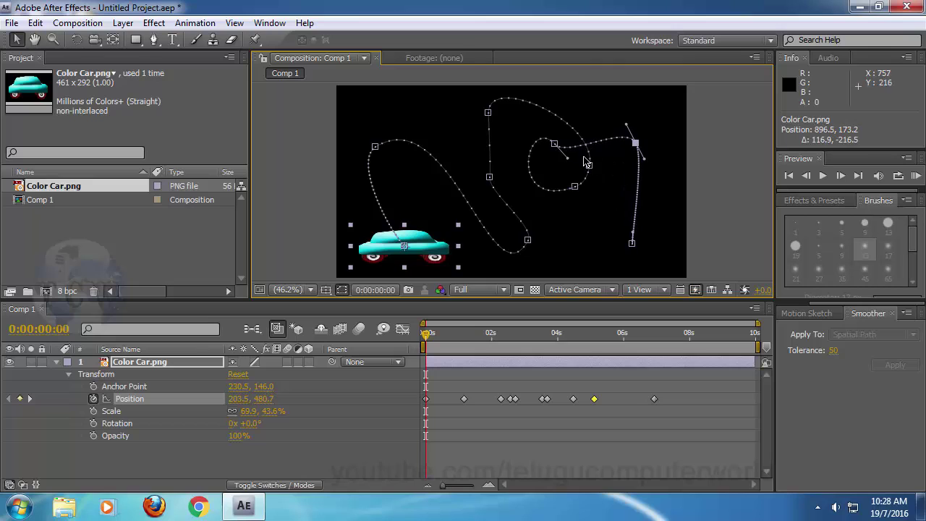
{"action": "left_click_drag", "start_coordinate": [556, 144], "coordinate": [535, 128]}
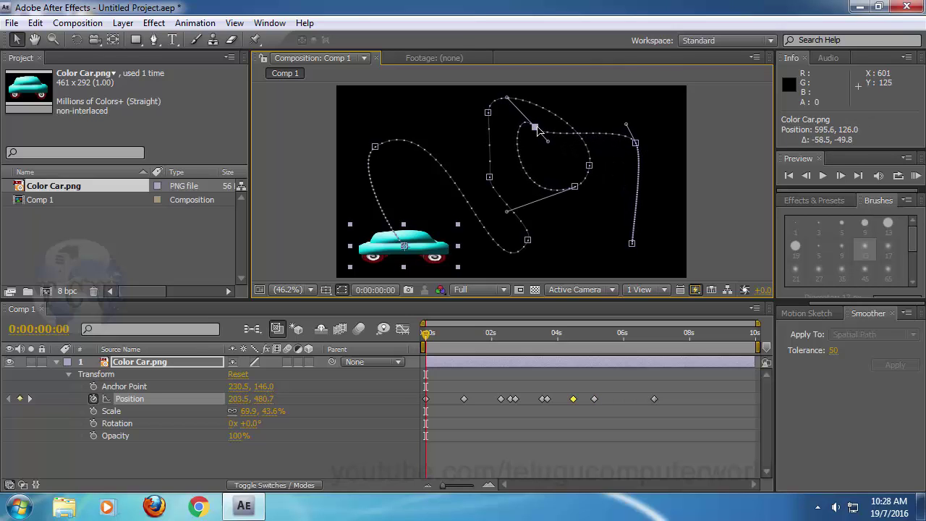
{"action": "left_click_drag", "start_coordinate": [574, 189], "coordinate": [586, 214]}
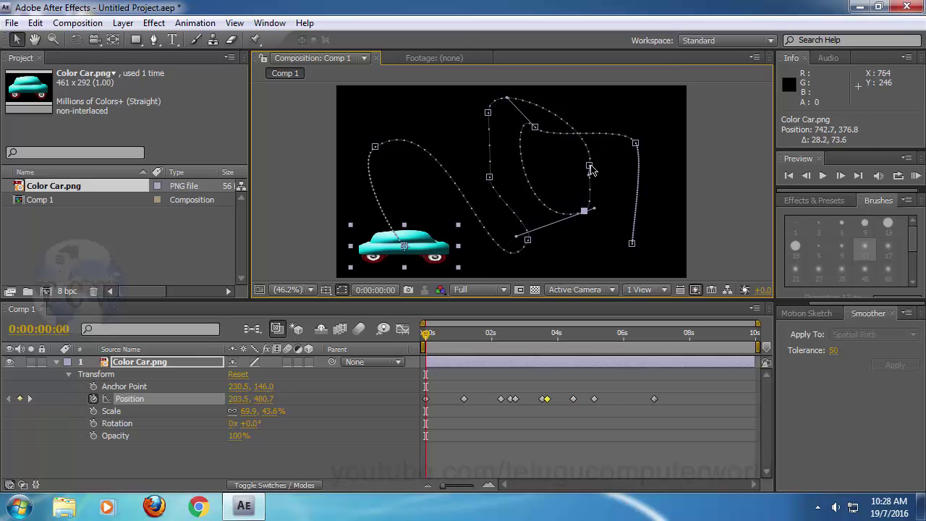
{"action": "left_click_drag", "start_coordinate": [589, 165], "coordinate": [610, 169]}
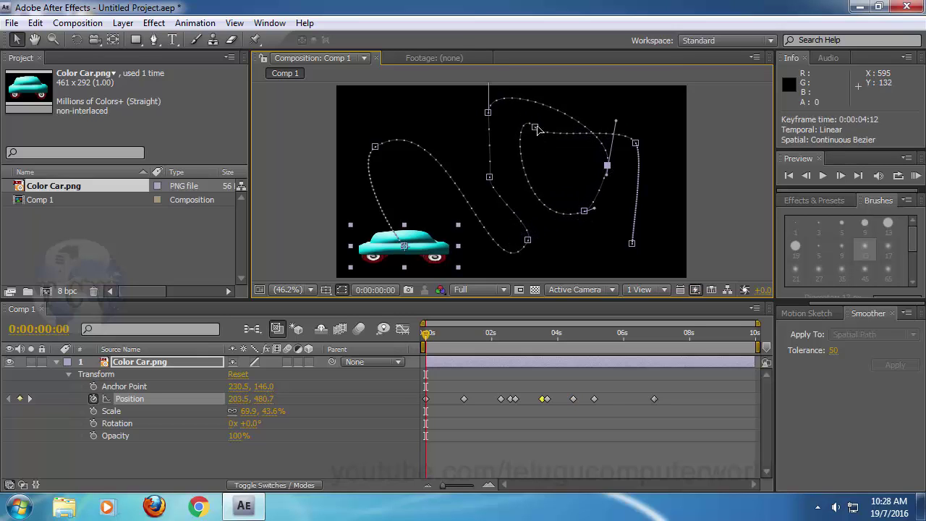
{"action": "left_click_drag", "start_coordinate": [537, 130], "coordinate": [553, 147]}
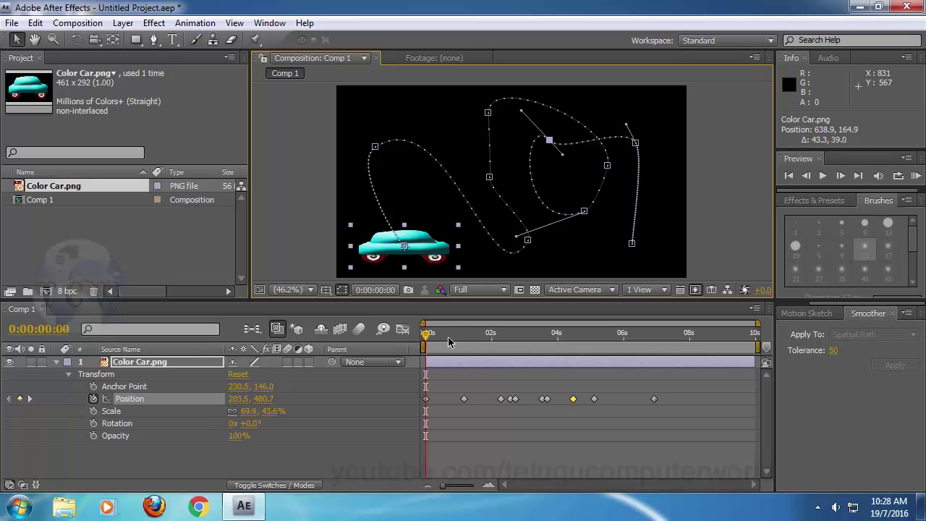
Preview the car on its reshaped path, stop playback, and rewind to 0:00:00:00.
{"action": "left_click", "coordinate": [481, 364]}
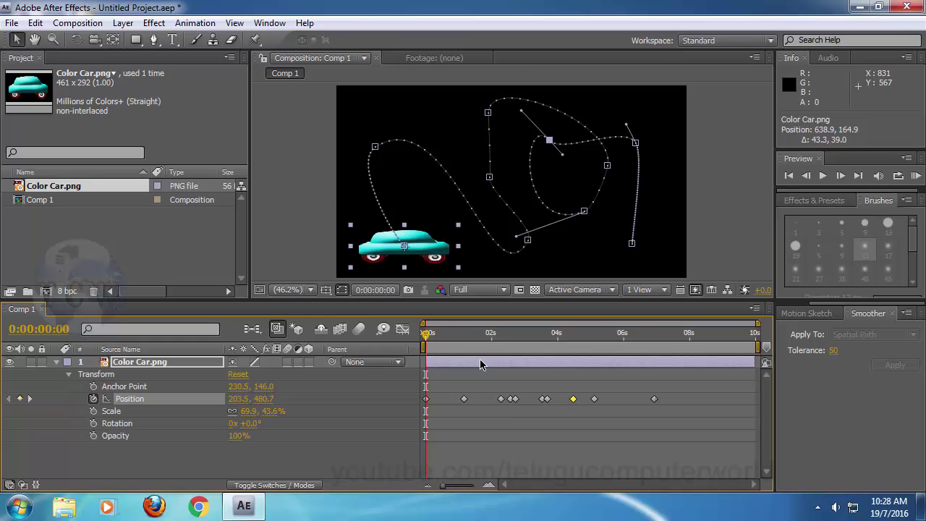
{"action": "key", "text": "space"}
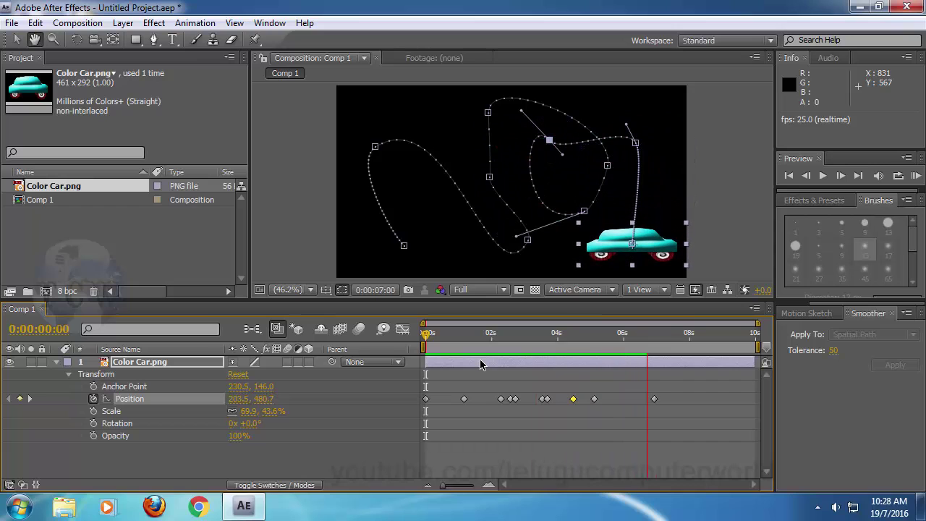
{"action": "key", "text": "space"}
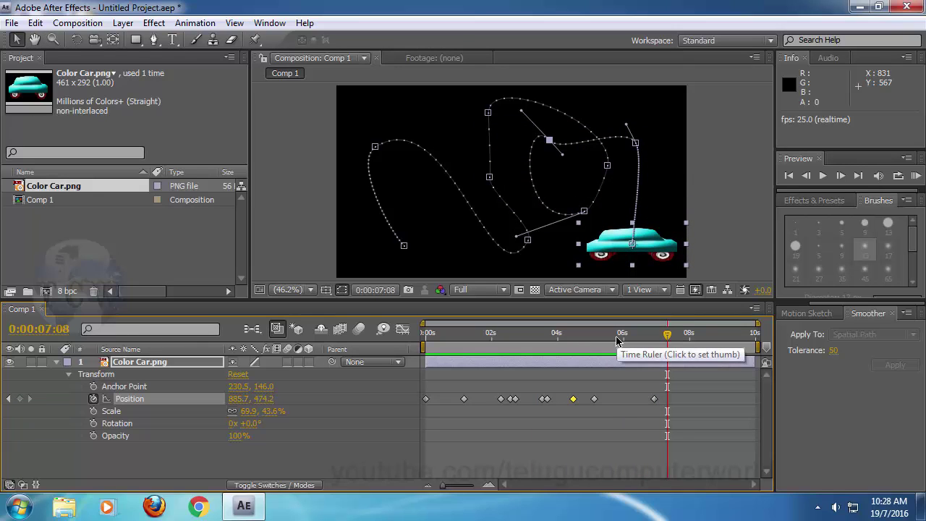
{"action": "key", "text": "Home"}
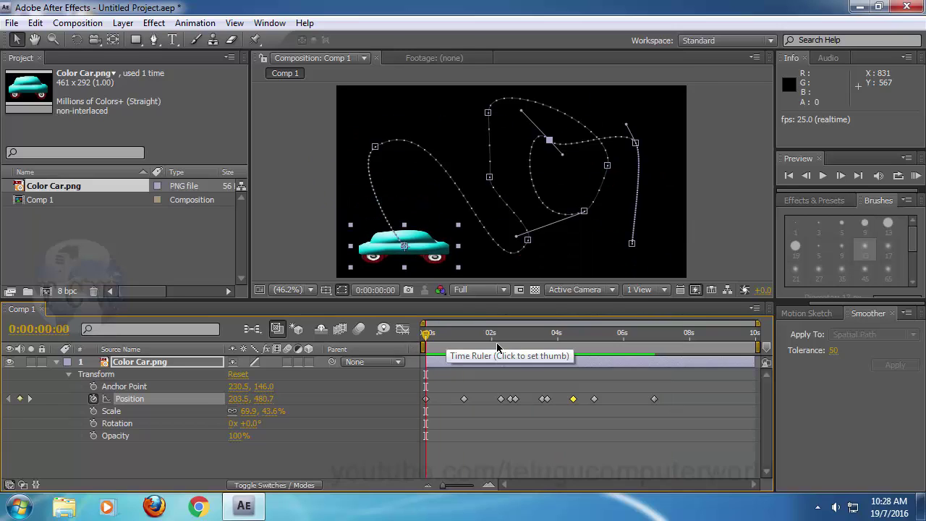
Close the Smoother panel, delete the car's Position keyframes, and set Motion Sketch smoothing to 50.
{"action": "left_click", "coordinate": [892, 314]}
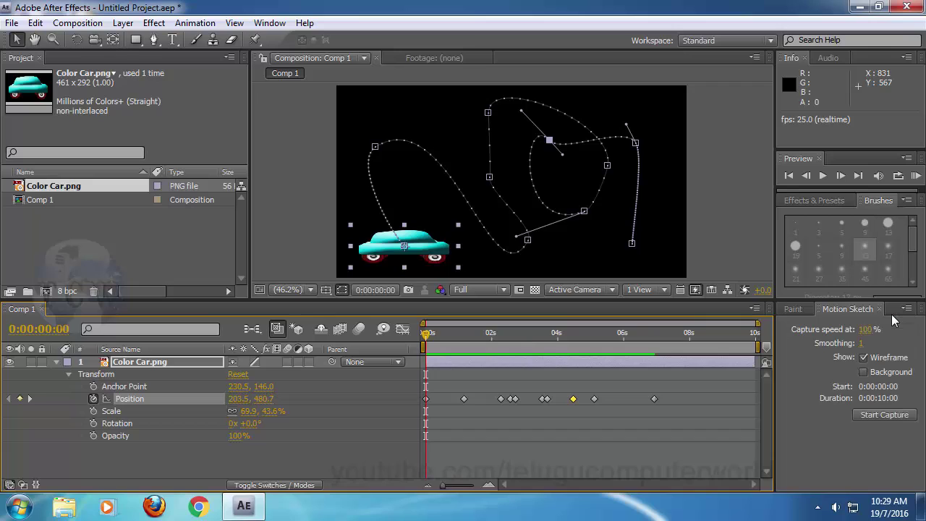
{"action": "left_click", "coordinate": [92, 400]}
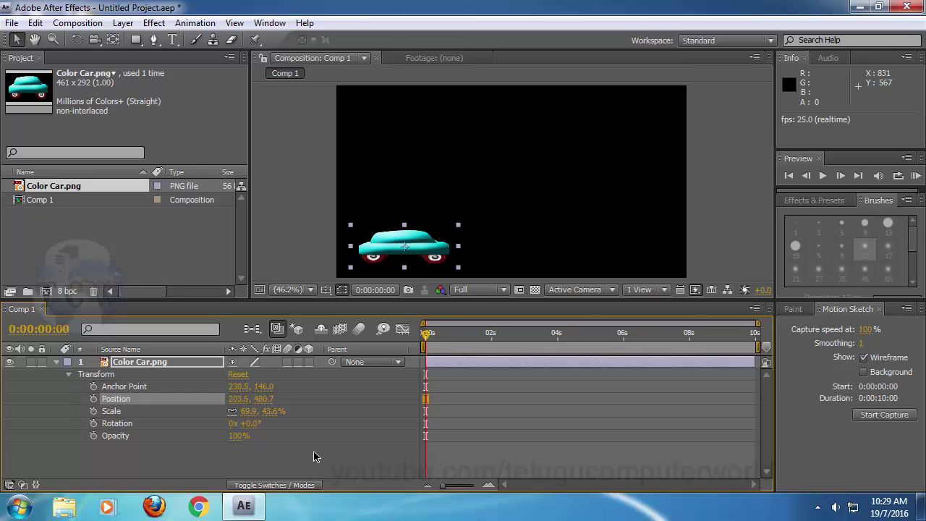
{"action": "left_click", "coordinate": [860, 343]}
{"action": "type", "text": "50"}
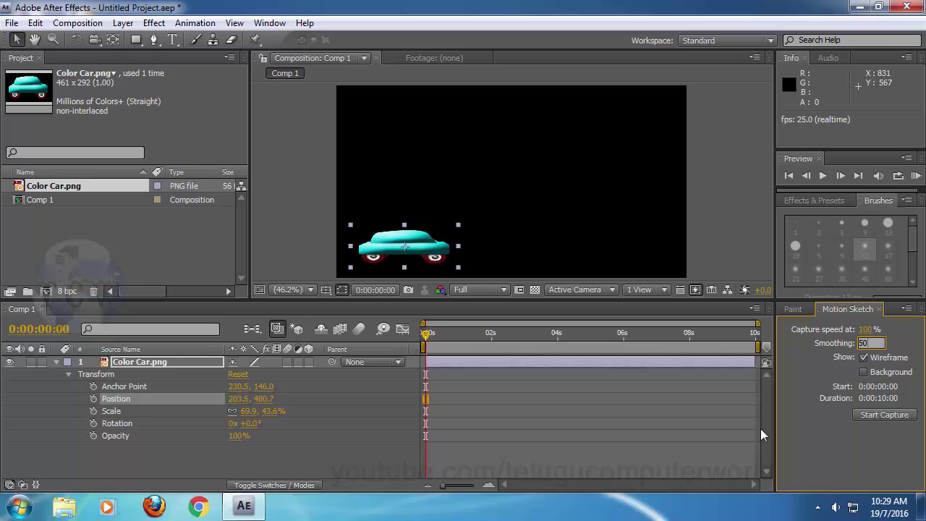
{"action": "key", "text": "Return"}
Motion-sketch a new looping path for the car, preview it, and scrub back to 0.
{"action": "left_click", "coordinate": [877, 416]}
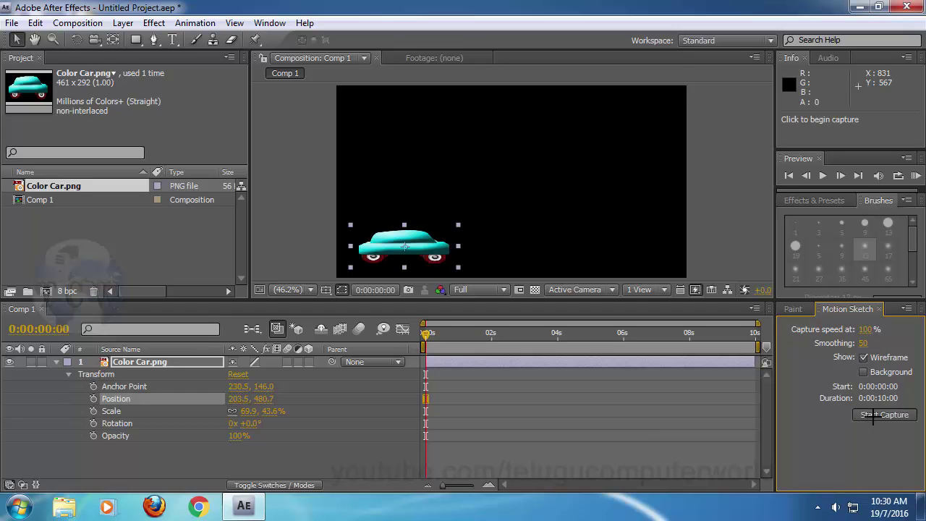
{"action": "mouse_move", "coordinate": [418, 250]}
{"action": "left_mouse_down"}
{"action": "mouse_move", "coordinate": [398, 223]}
{"action": "mouse_move", "coordinate": [406, 152]}
{"action": "mouse_move", "coordinate": [545, 166]}
{"action": "mouse_move", "coordinate": [476, 202]}
{"action": "mouse_move", "coordinate": [577, 169]}
{"action": "mouse_move", "coordinate": [587, 239]}
{"action": "mouse_move", "coordinate": [618, 151]}
{"action": "mouse_move", "coordinate": [652, 134]}
{"action": "left_mouse_up"}
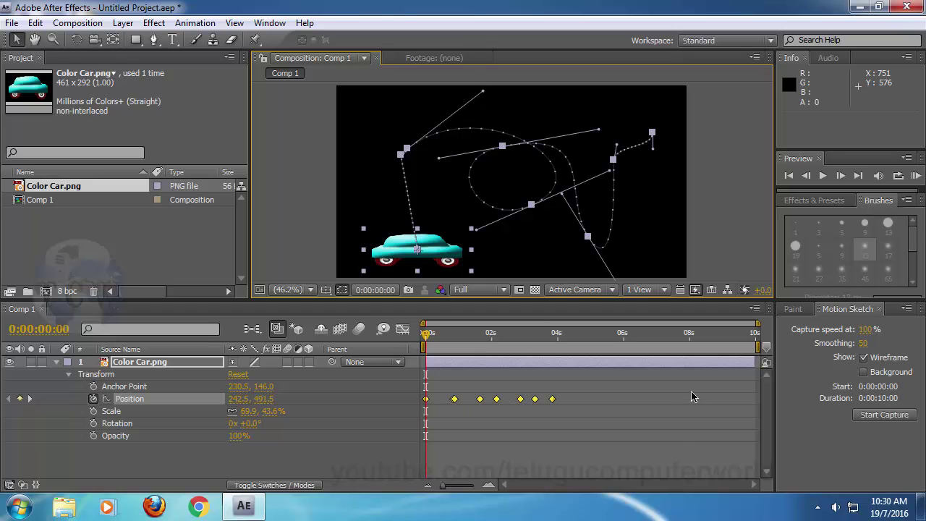
{"action": "key", "text": "space"}
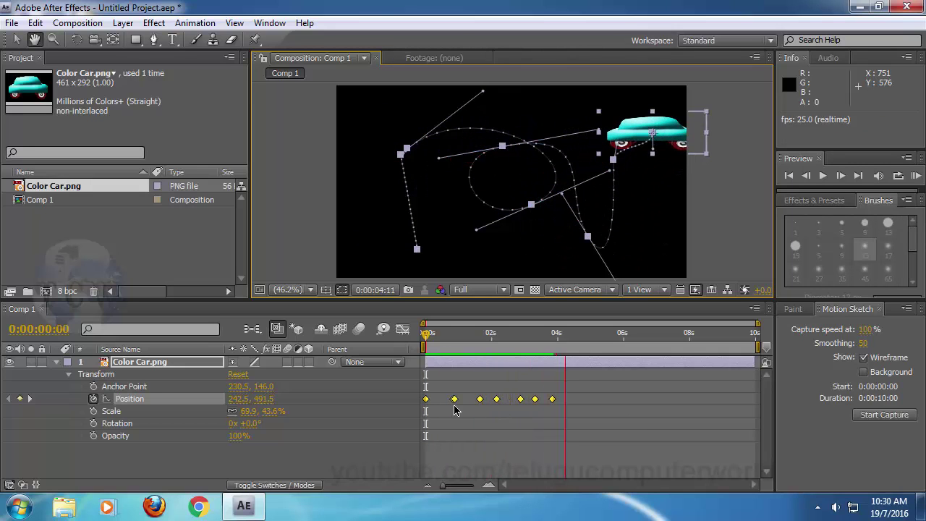
{"action": "key", "text": "space"}
{"action": "key", "text": "Home"}
{"action": "key", "text": "space"}
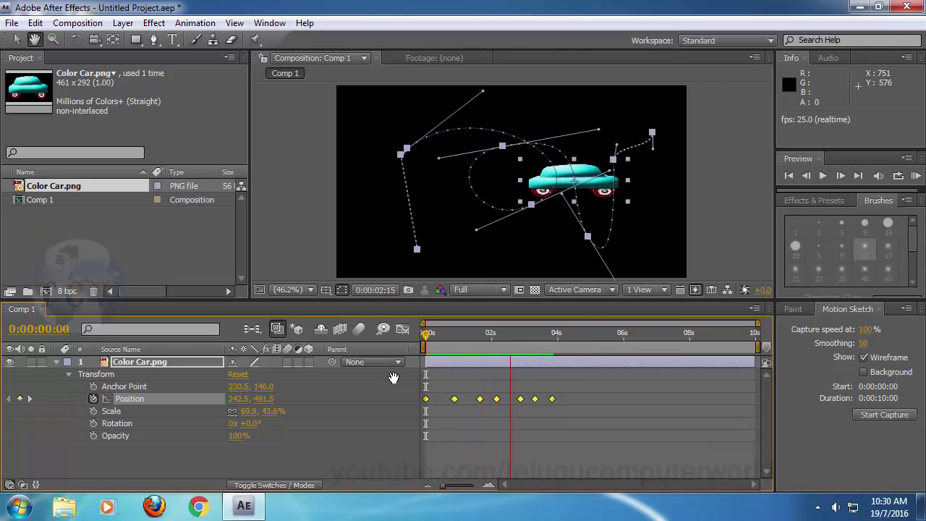
{"action": "key", "text": "space"}
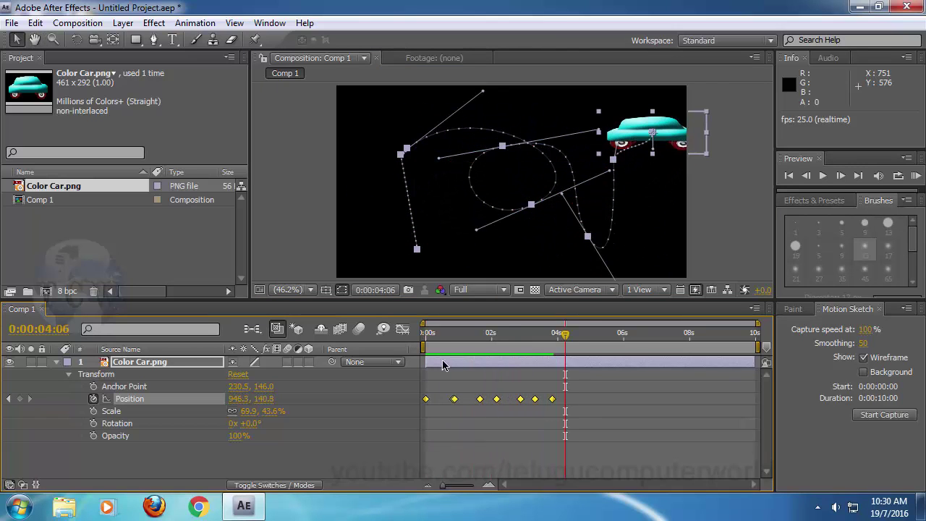
{"action": "left_click_drag", "start_coordinate": [512, 340], "coordinate": [398, 339]}
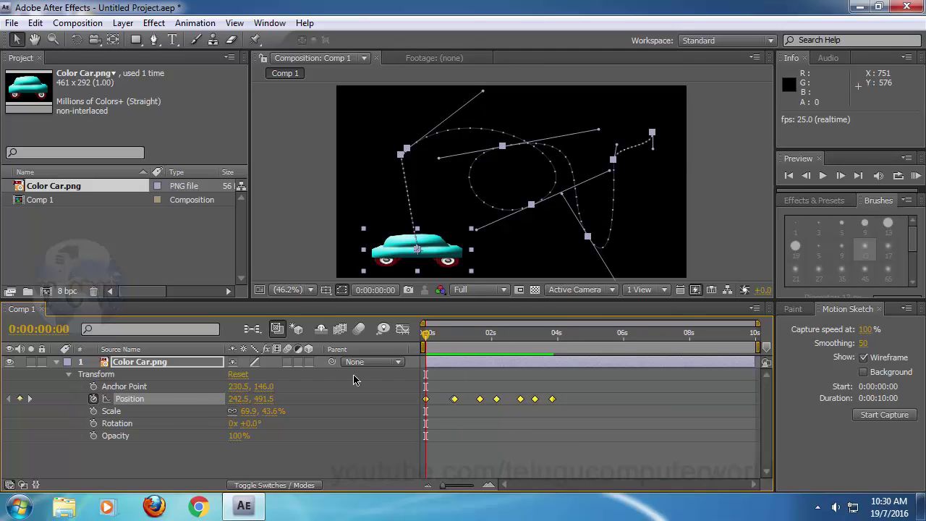
Clear the Position keyframes, nudge the car left, and turn Wireframe on.
{"action": "left_click", "coordinate": [94, 399]}
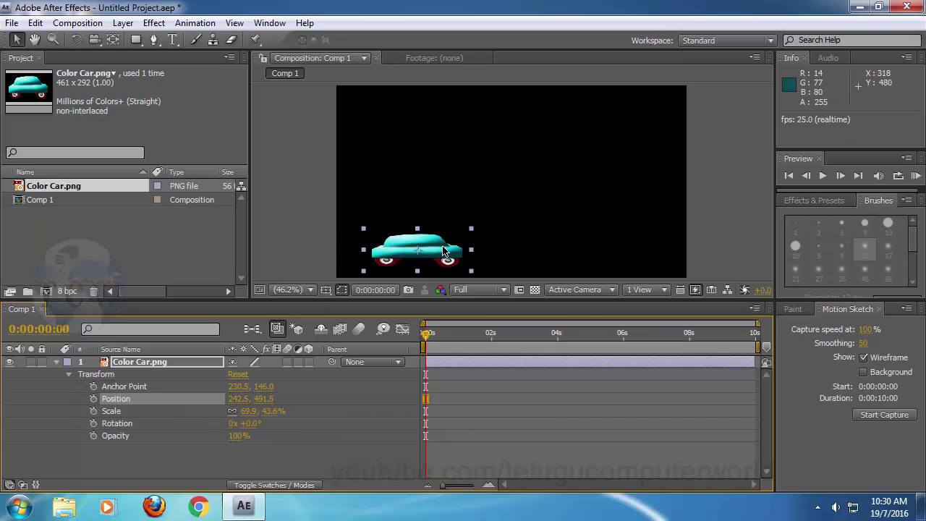
{"action": "left_click_drag", "start_coordinate": [446, 250], "coordinate": [423, 252]}
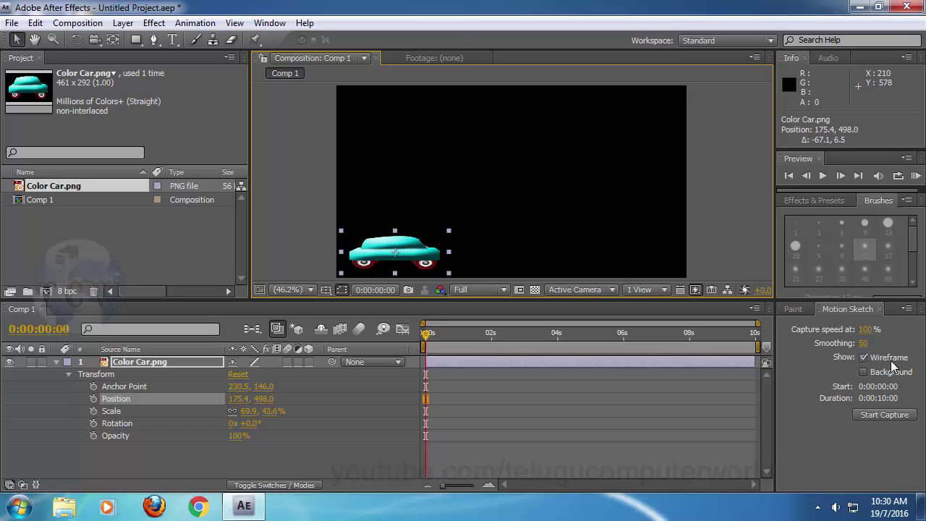
{"action": "left_click", "coordinate": [863, 357]}
{"action": "left_click", "coordinate": [876, 416]}
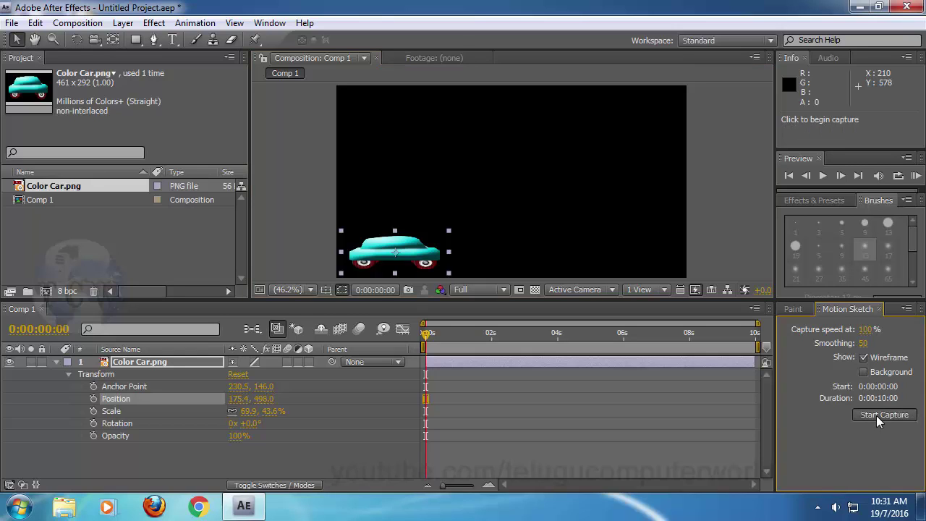
{"action": "mouse_move", "coordinate": [414, 250]}
{"action": "left_mouse_down"}
{"action": "mouse_move", "coordinate": [408, 125]}
{"action": "mouse_move", "coordinate": [464, 109]}
{"action": "mouse_move", "coordinate": [522, 110]}
{"action": "mouse_move", "coordinate": [576, 132]}
{"action": "mouse_move", "coordinate": [577, 166]}
{"action": "mouse_move", "coordinate": [472, 183]}
{"action": "mouse_move", "coordinate": [473, 207]}
{"action": "mouse_move", "coordinate": [564, 232]}
{"action": "left_mouse_up"}
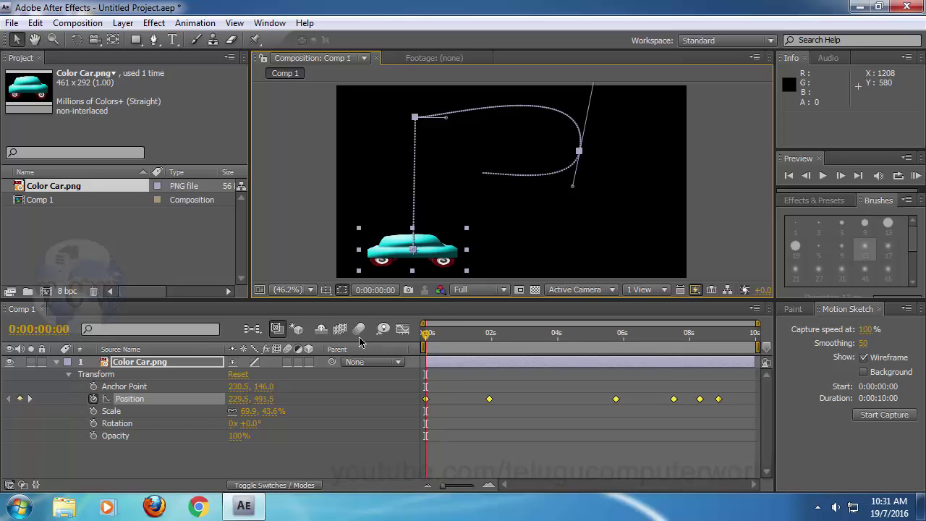
{"action": "key", "text": "space"}
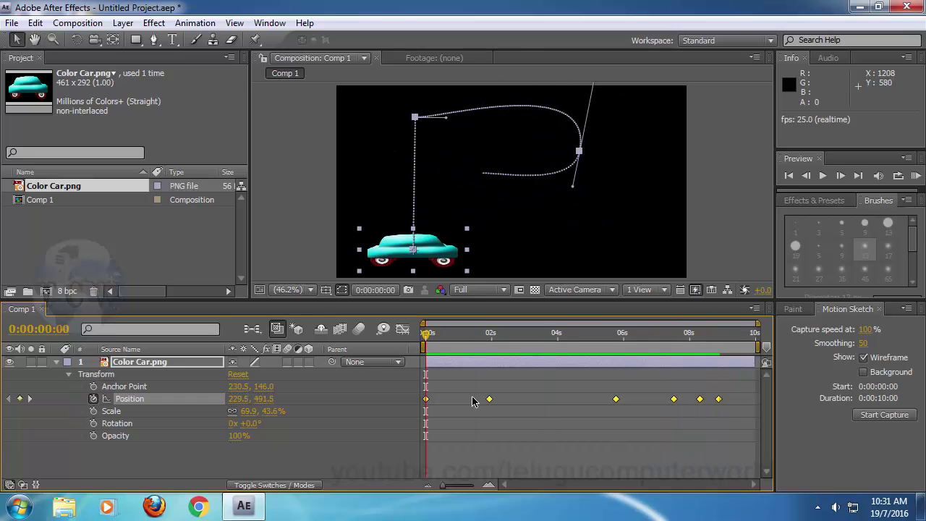
{"action": "key", "text": "space"}
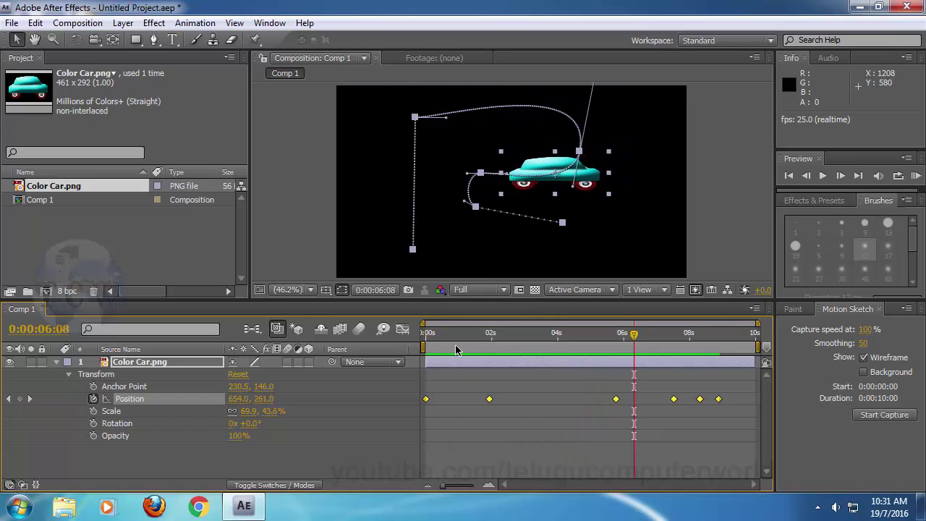
{"action": "key", "text": "space"}
{"action": "left_click_drag", "start_coordinate": [428, 337], "coordinate": [426, 370]}
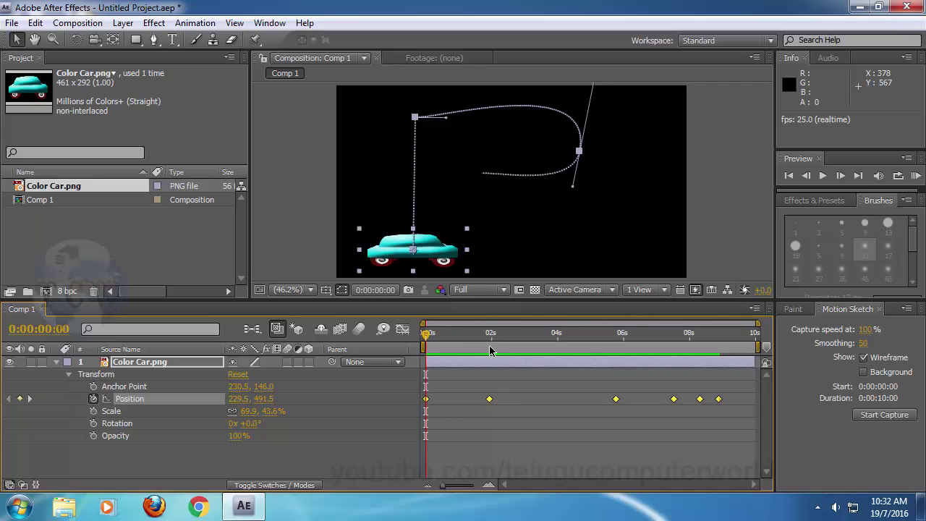
{"action": "left_click", "coordinate": [500, 437]}
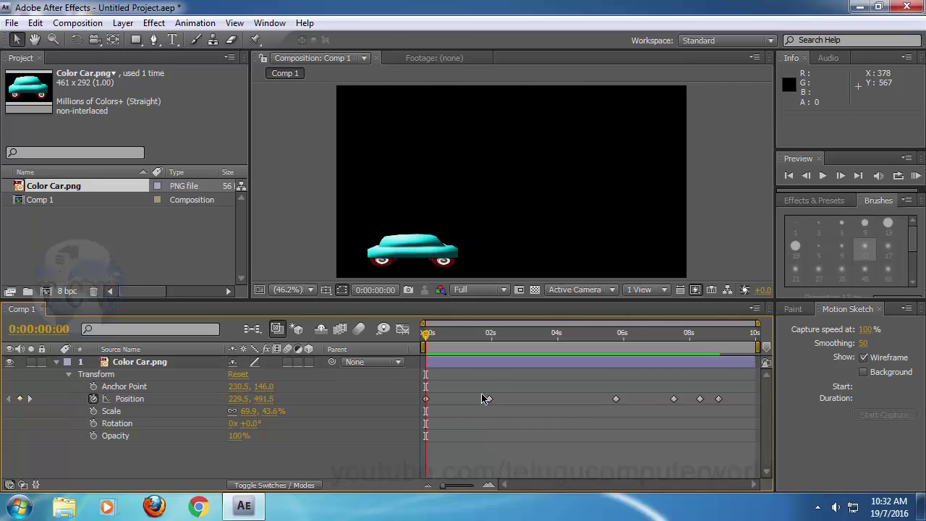
{"action": "left_click", "coordinate": [142, 400]}
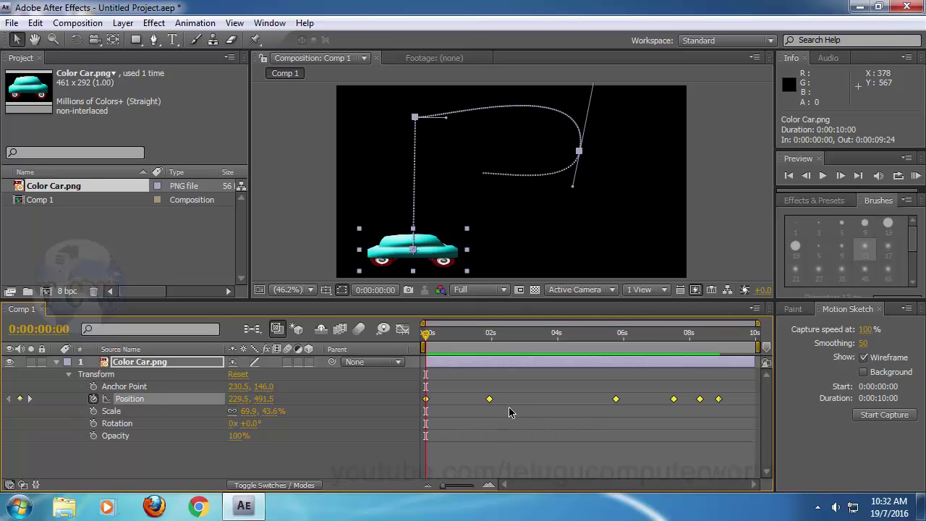
{"action": "left_click", "coordinate": [507, 408]}
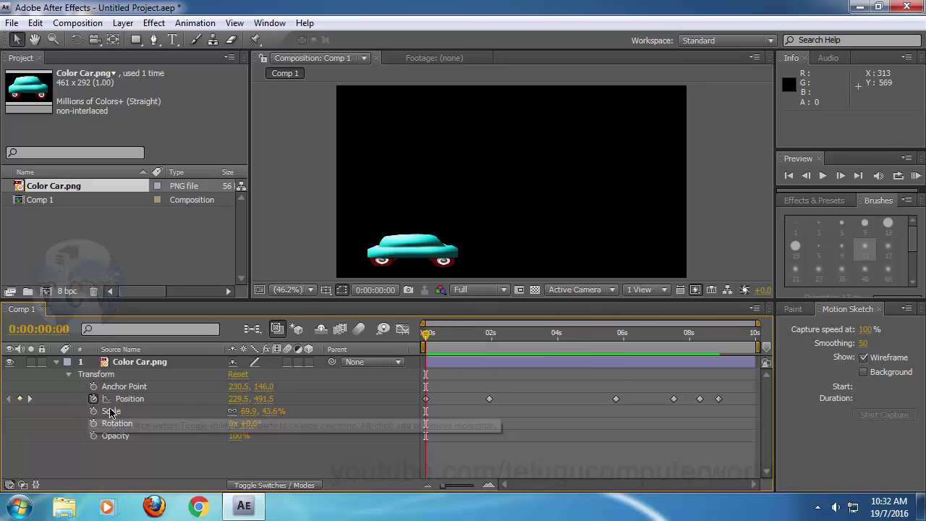
{"action": "left_click", "coordinate": [148, 400]}
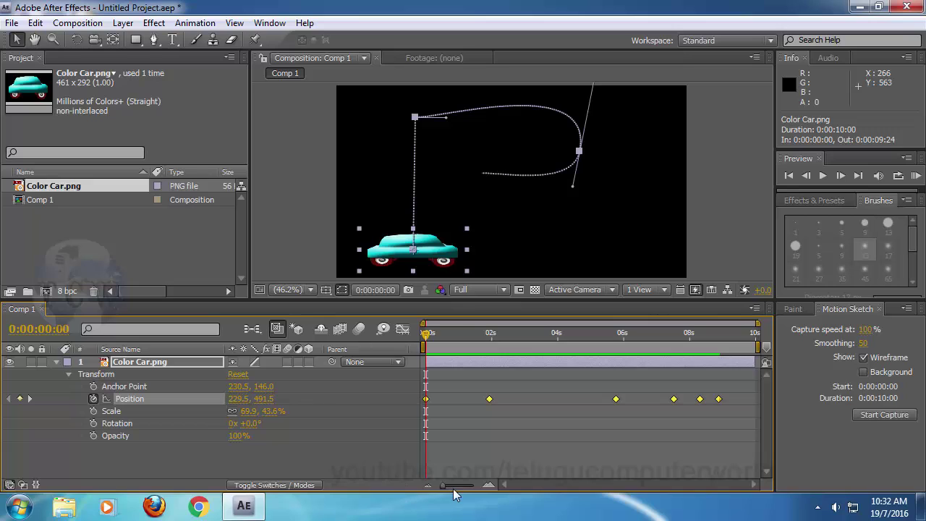
Zoom the timeline in twice to spread the car's Position keyframes apart.
{"action": "left_click_drag", "start_coordinate": [444, 491], "coordinate": [449, 493]}
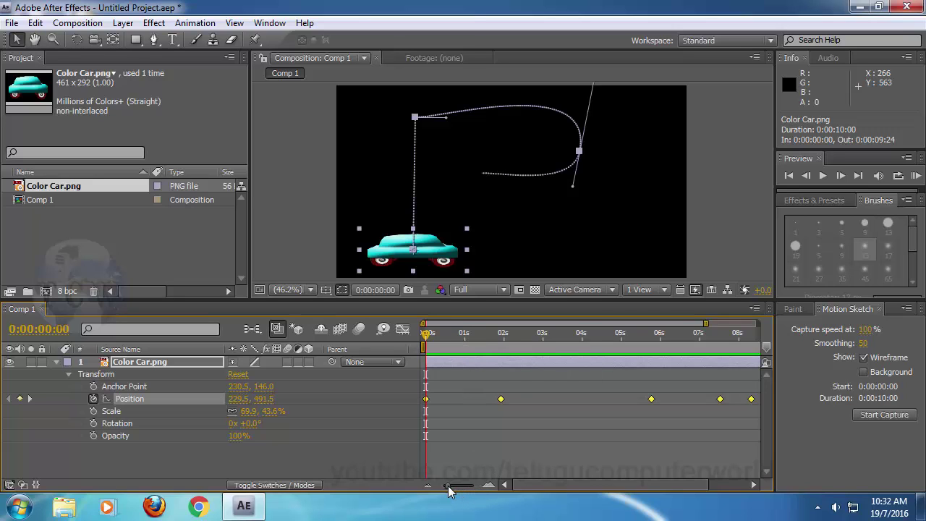
{"action": "mouse_move", "coordinate": [449, 492]}
{"action": "left_mouse_down"}
{"action": "mouse_move", "coordinate": [458, 493]}
{"action": "mouse_move", "coordinate": [447, 498]}
{"action": "left_mouse_up"}
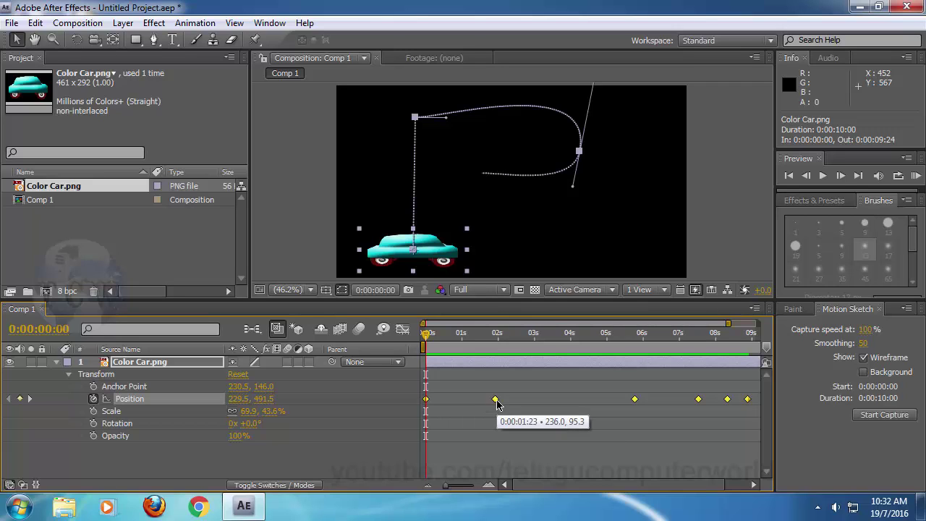
Select the second Position keyframe, drag it earlier to about 1 second, and preview.
{"action": "left_click", "coordinate": [501, 418]}
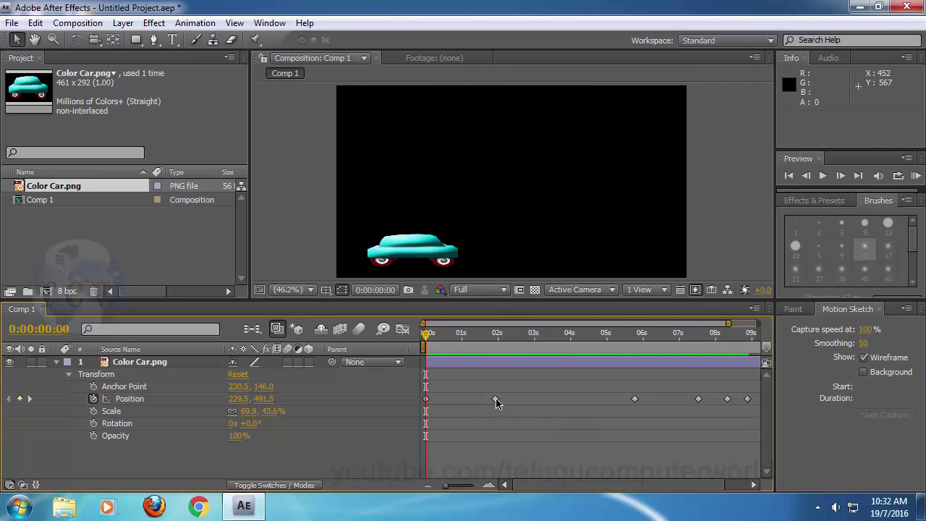
{"action": "left_click", "coordinate": [496, 399]}
{"action": "left_click_drag", "start_coordinate": [496, 403], "coordinate": [464, 403]}
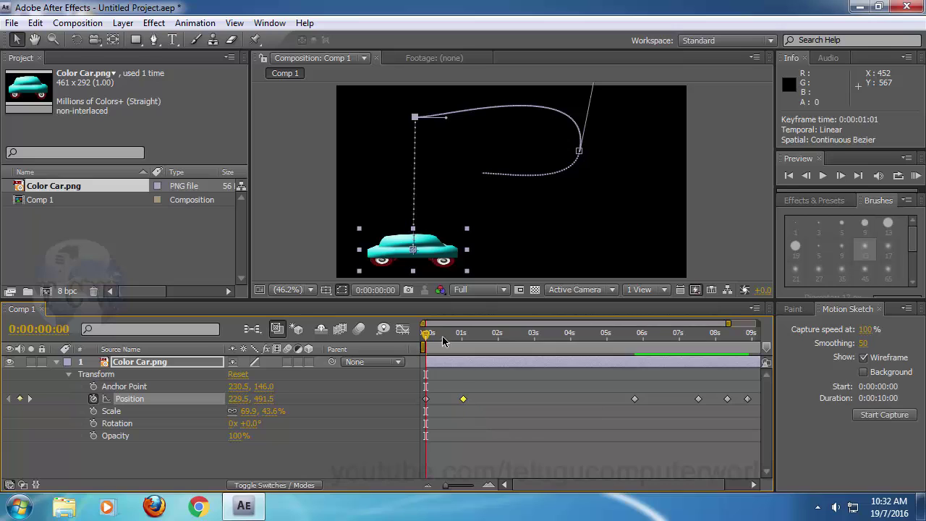
{"action": "key", "text": "space"}
{"action": "key", "text": "space"}
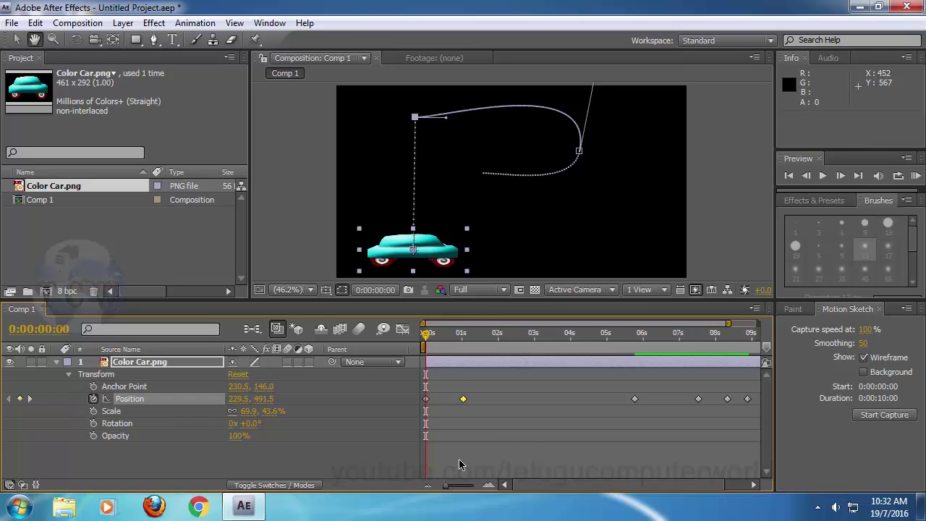
{"action": "key", "text": "space"}
{"action": "key", "text": "space"}
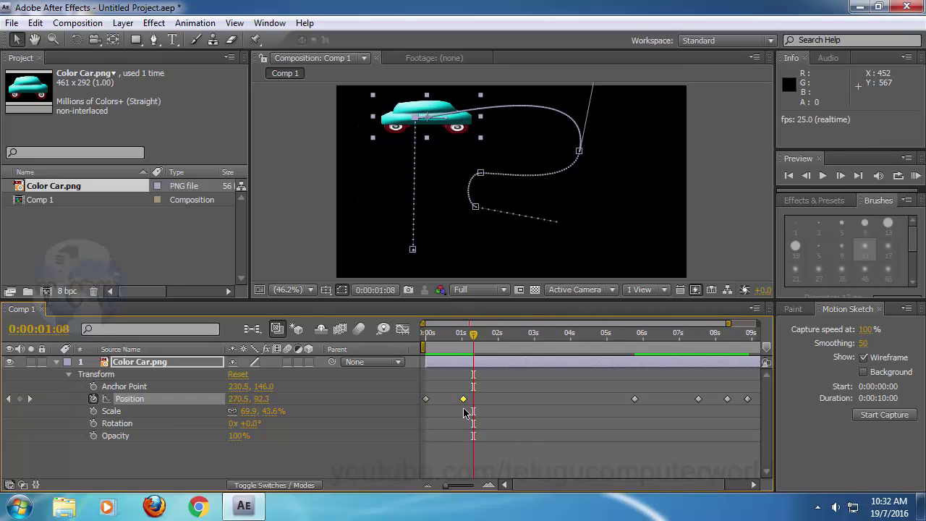
Shift that keyframe earlier still, preview, then try it out near 4 seconds.
{"action": "left_click_drag", "start_coordinate": [473, 334], "coordinate": [423, 335]}
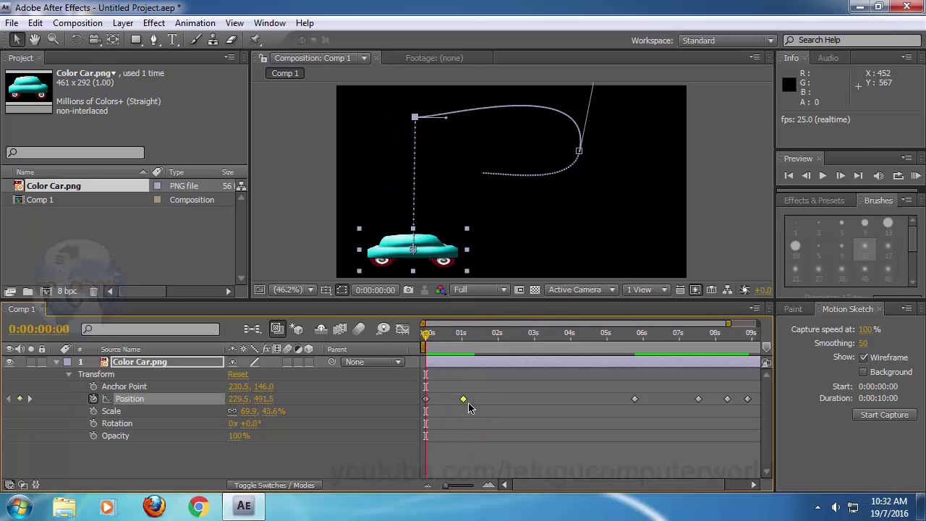
{"action": "left_click_drag", "start_coordinate": [464, 400], "coordinate": [441, 403]}
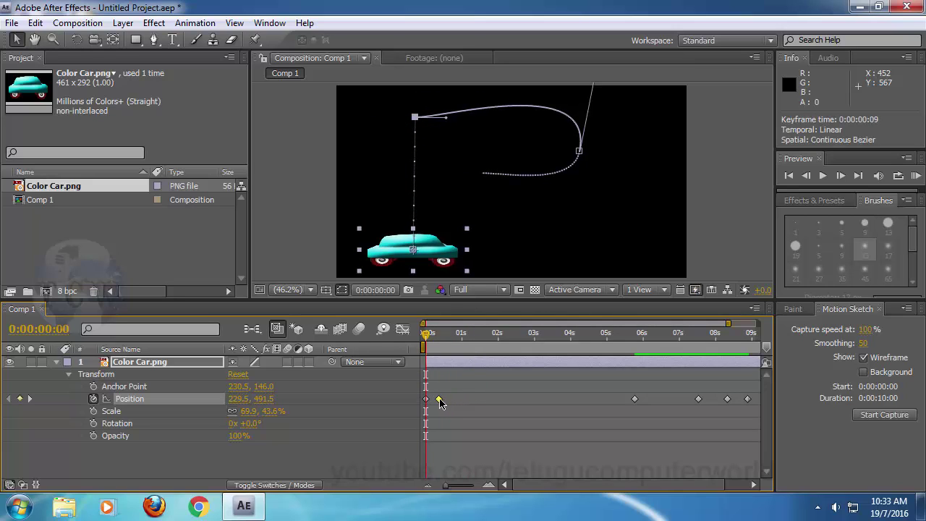
{"action": "key", "text": "space"}
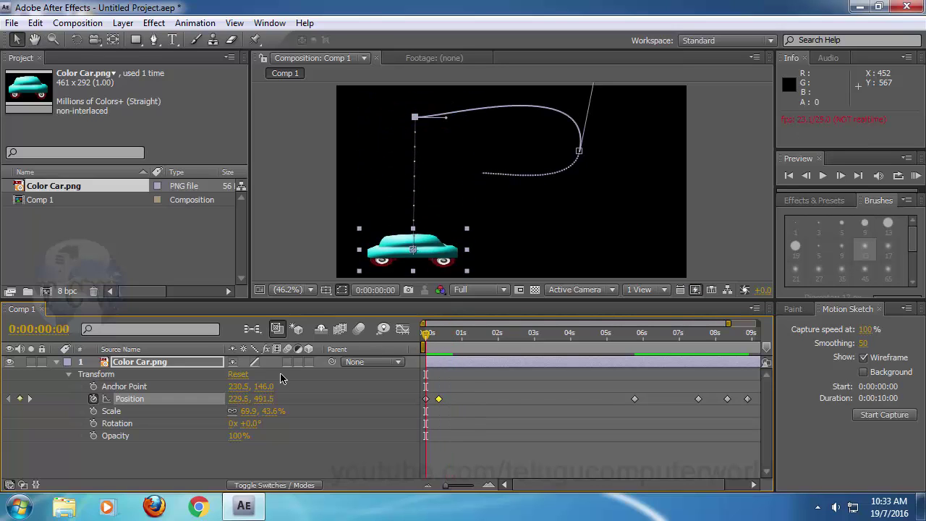
{"action": "left_click_drag", "start_coordinate": [438, 404], "coordinate": [571, 403]}
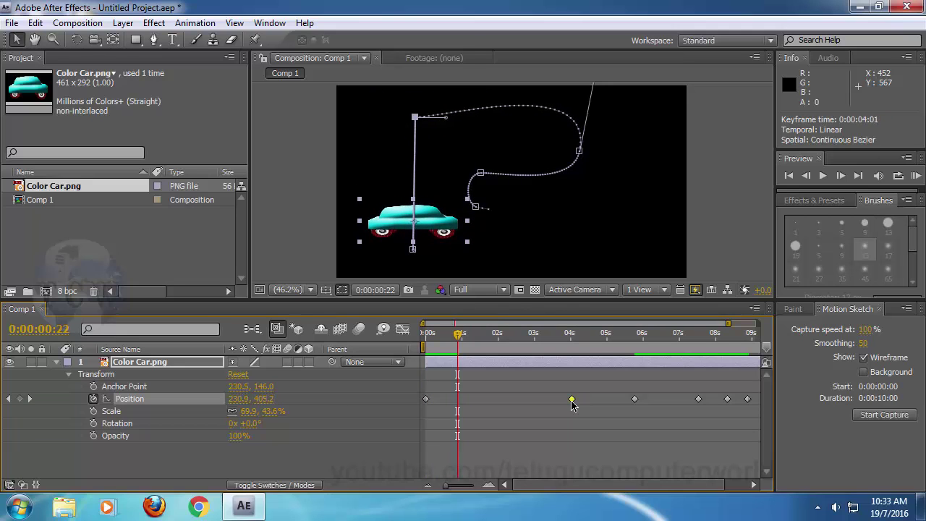
Preview the car's motion from the start with the keyframe at 0:00:04:01.
{"action": "key", "text": "Home"}
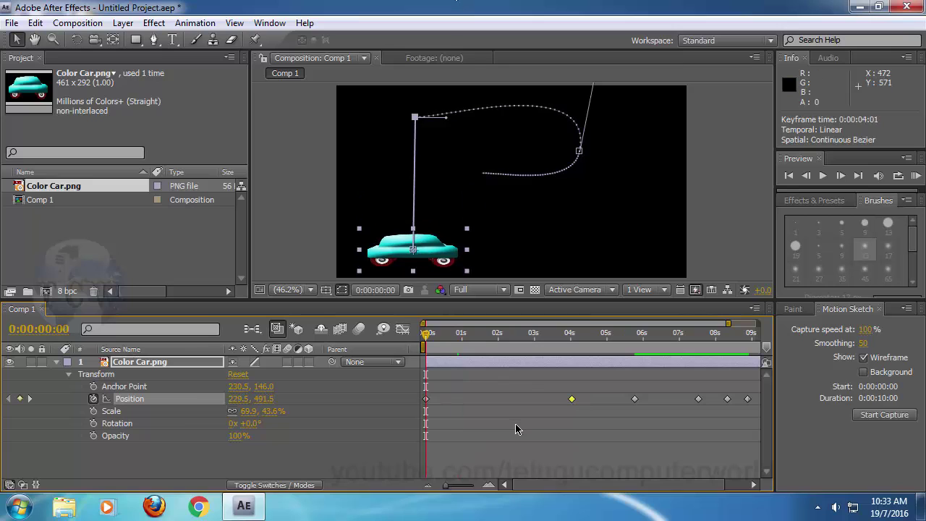
{"action": "key", "text": "space"}
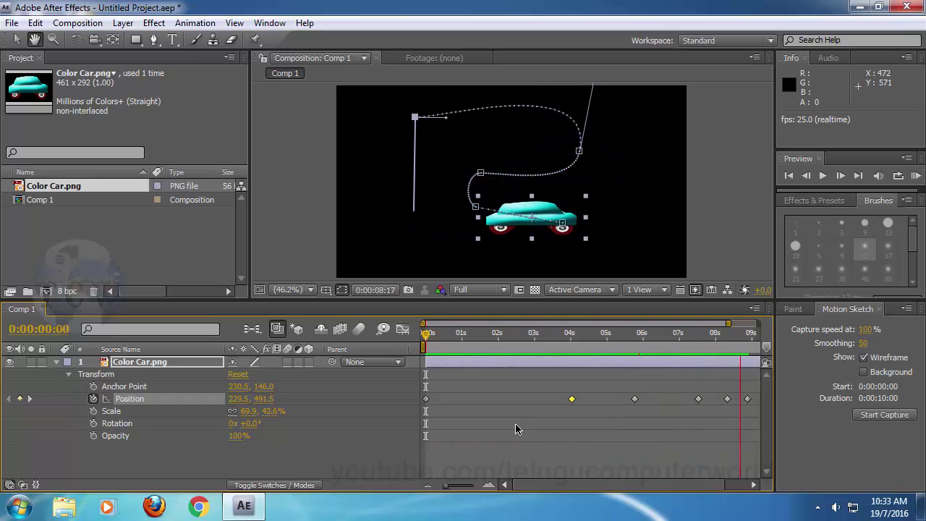
{"action": "key", "text": "space"}
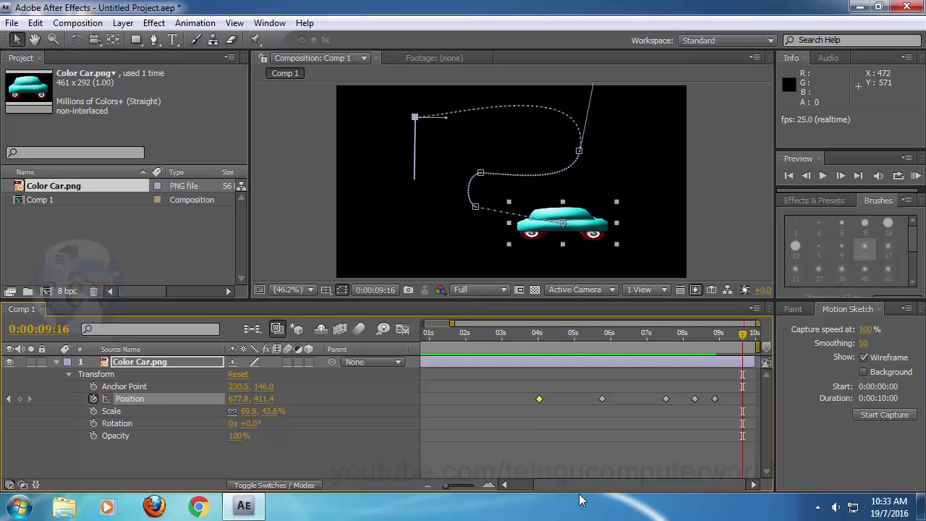
Scrub to frame 9 and move the second Position keyframe back to 0:00:00:09.
{"action": "left_click_drag", "start_coordinate": [570, 483], "coordinate": [444, 508]}
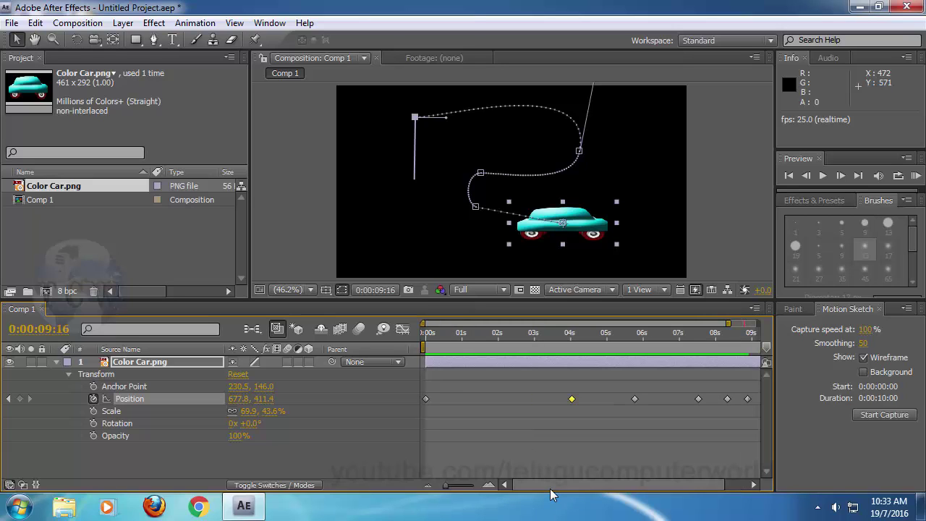
{"action": "left_click_drag", "start_coordinate": [462, 337], "coordinate": [437, 341]}
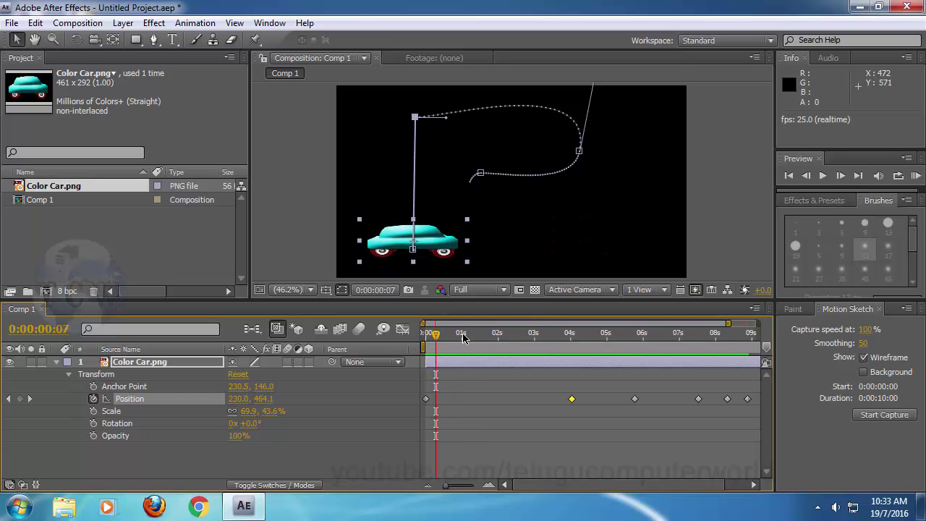
{"action": "key", "text": "Home"}
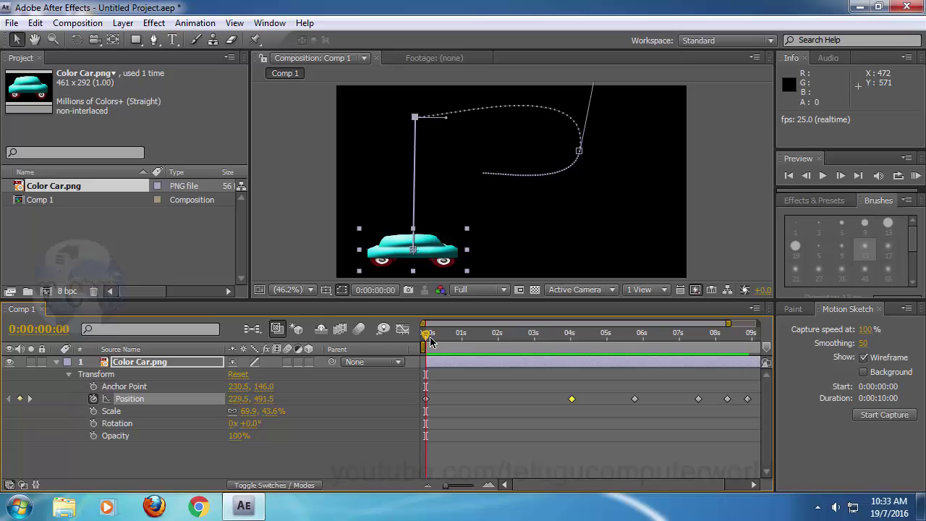
{"action": "mouse_move", "coordinate": [427, 341]}
{"action": "left_mouse_down"}
{"action": "mouse_move", "coordinate": [441, 346]}
{"action": "mouse_move", "coordinate": [425, 345]}
{"action": "left_mouse_up"}
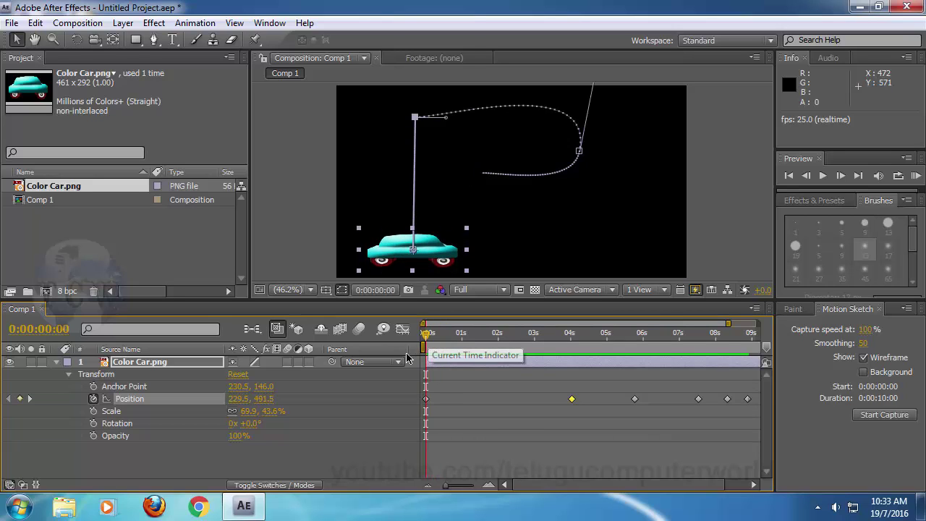
{"action": "left_click_drag", "start_coordinate": [431, 380], "coordinate": [450, 387]}
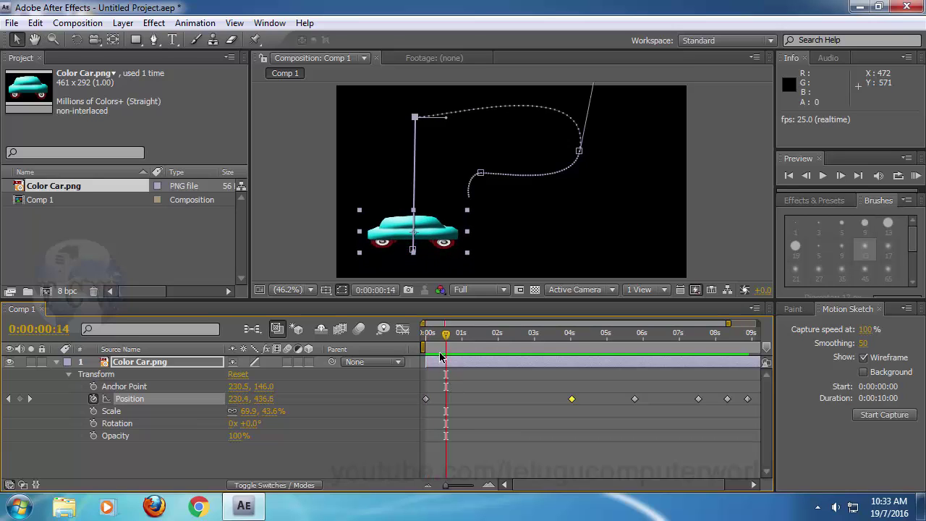
{"action": "left_click_drag", "start_coordinate": [445, 344], "coordinate": [438, 345]}
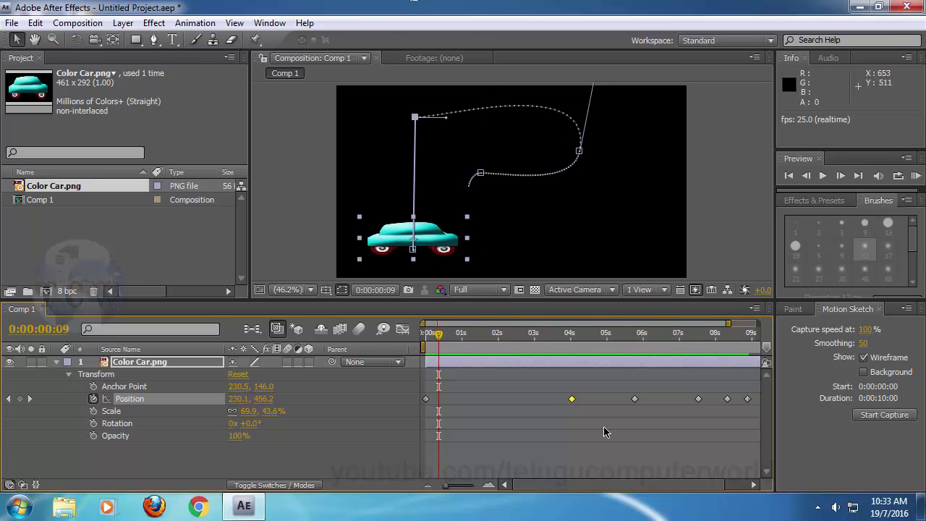
{"action": "left_click_drag", "start_coordinate": [572, 403], "coordinate": [439, 401]}
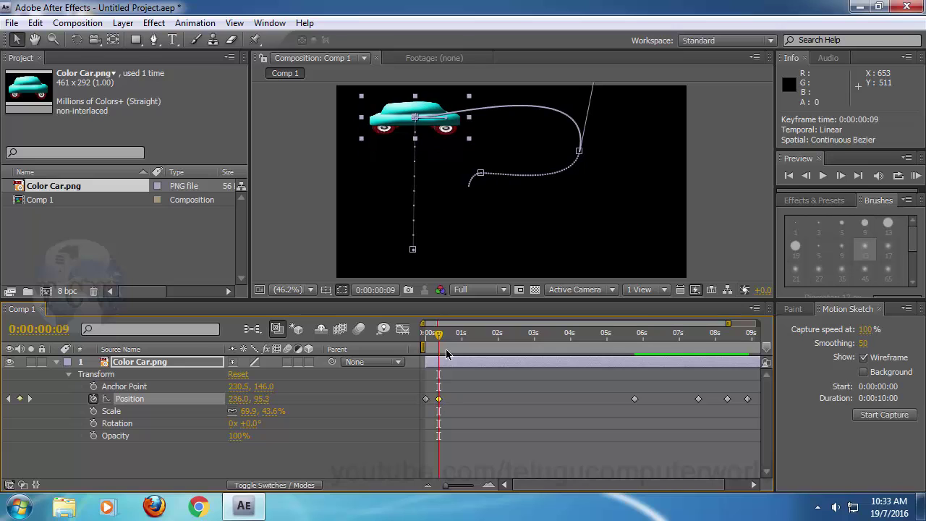
Preview the car's current motion from the start of the composition.
{"action": "key", "text": "Home"}
{"action": "key", "text": "KP_0"}
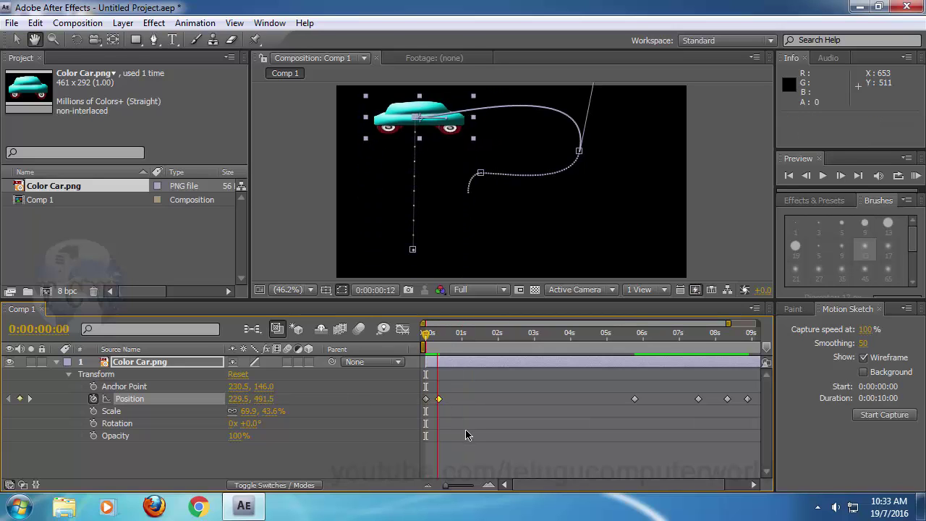
{"action": "key", "text": "space"}
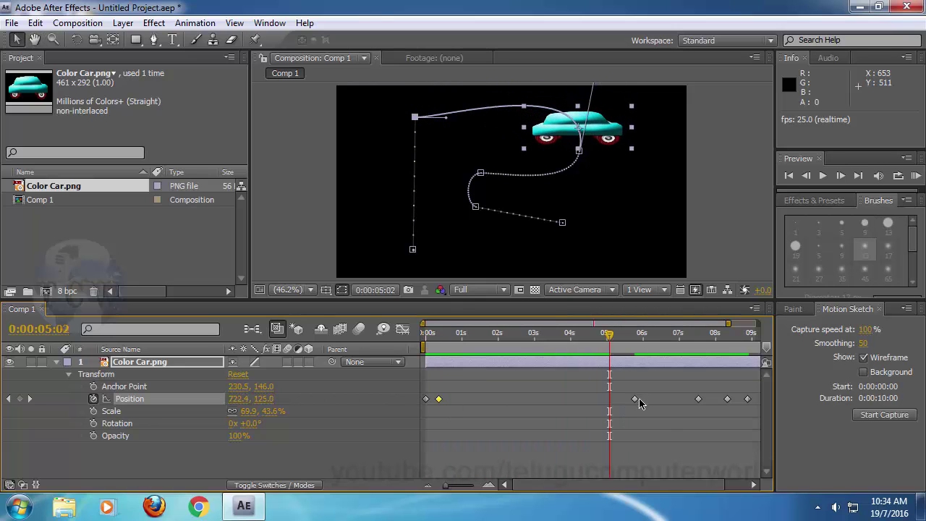
Move the 6 s keyframe to about 0:00:02:08 and the 7.5 s one to about 0:00:05:08.
{"action": "left_click_drag", "start_coordinate": [638, 400], "coordinate": [510, 400]}
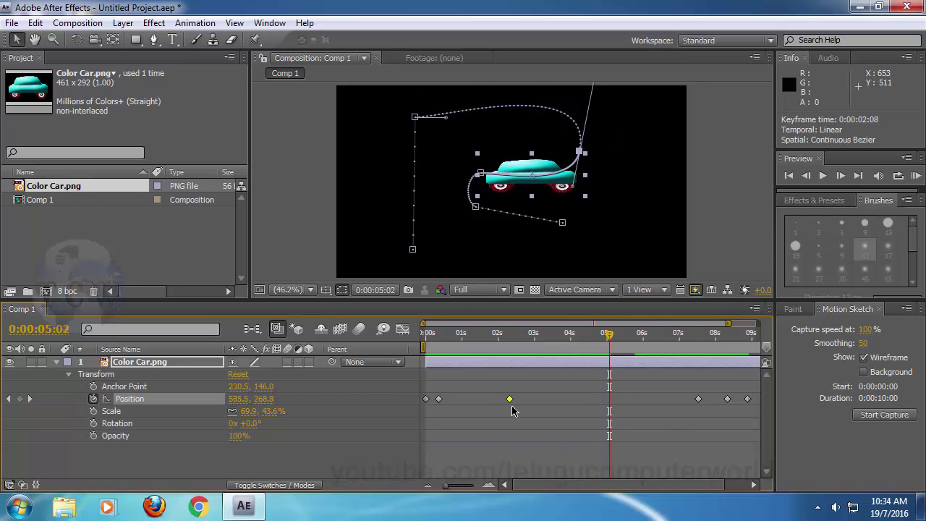
{"action": "left_click_drag", "start_coordinate": [699, 401], "coordinate": [619, 402]}
{"action": "key", "text": "space"}
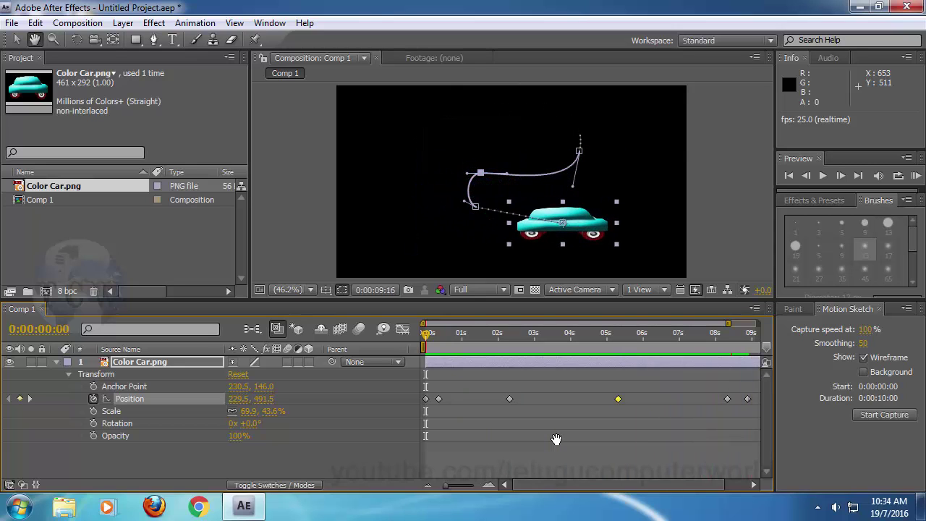
{"action": "key", "text": "space"}
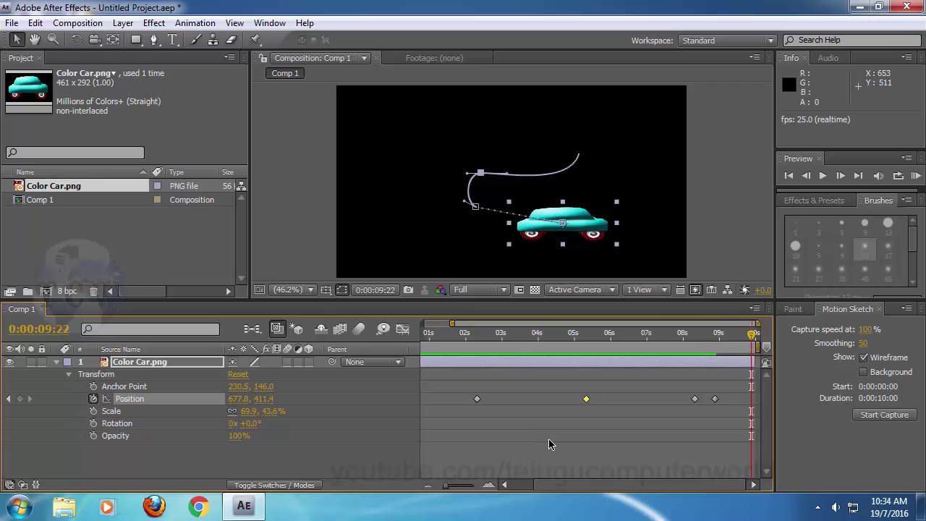
{"action": "left_click", "coordinate": [549, 443]}
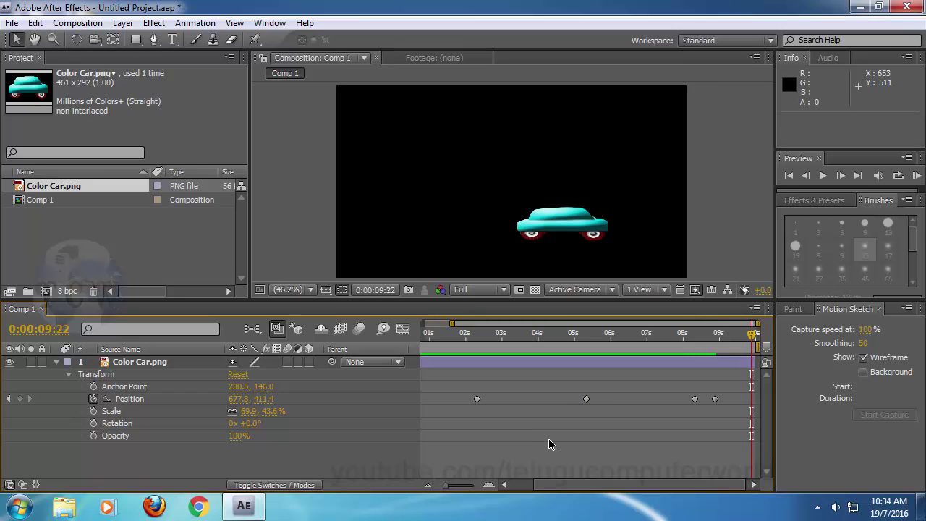
Scroll the timeline back to 00s and set the current time to 0:00:00:00.
{"action": "scroll", "coordinate": [549, 443], "scroll_direction": "left", "scroll_amount": 3}
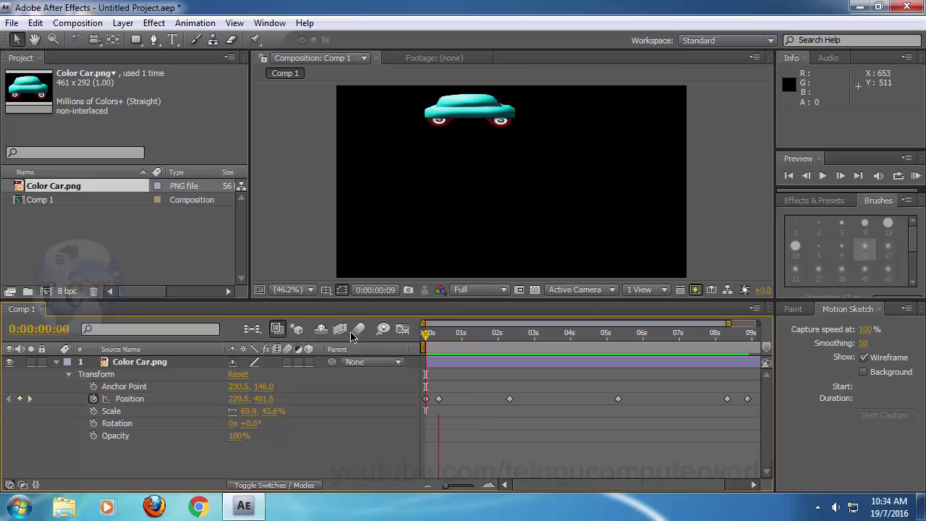
{"action": "left_click_drag", "start_coordinate": [452, 335], "coordinate": [425, 334]}
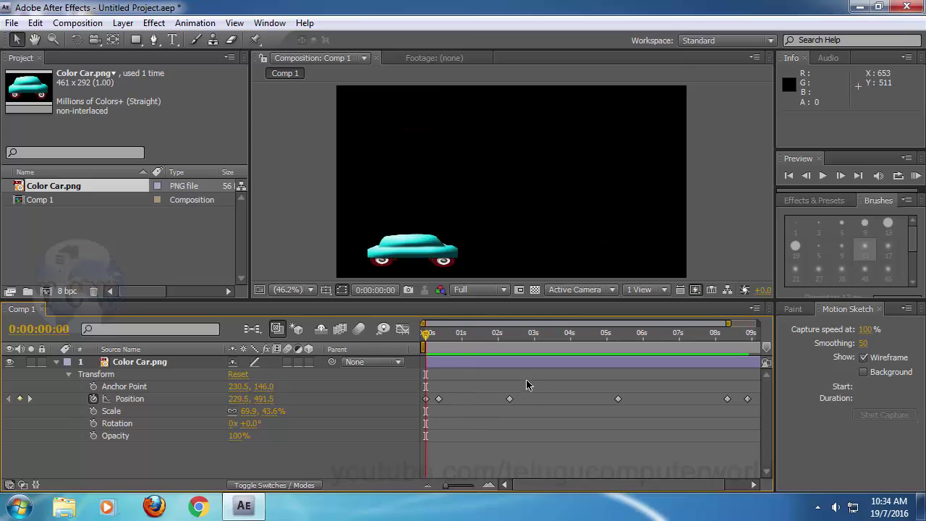